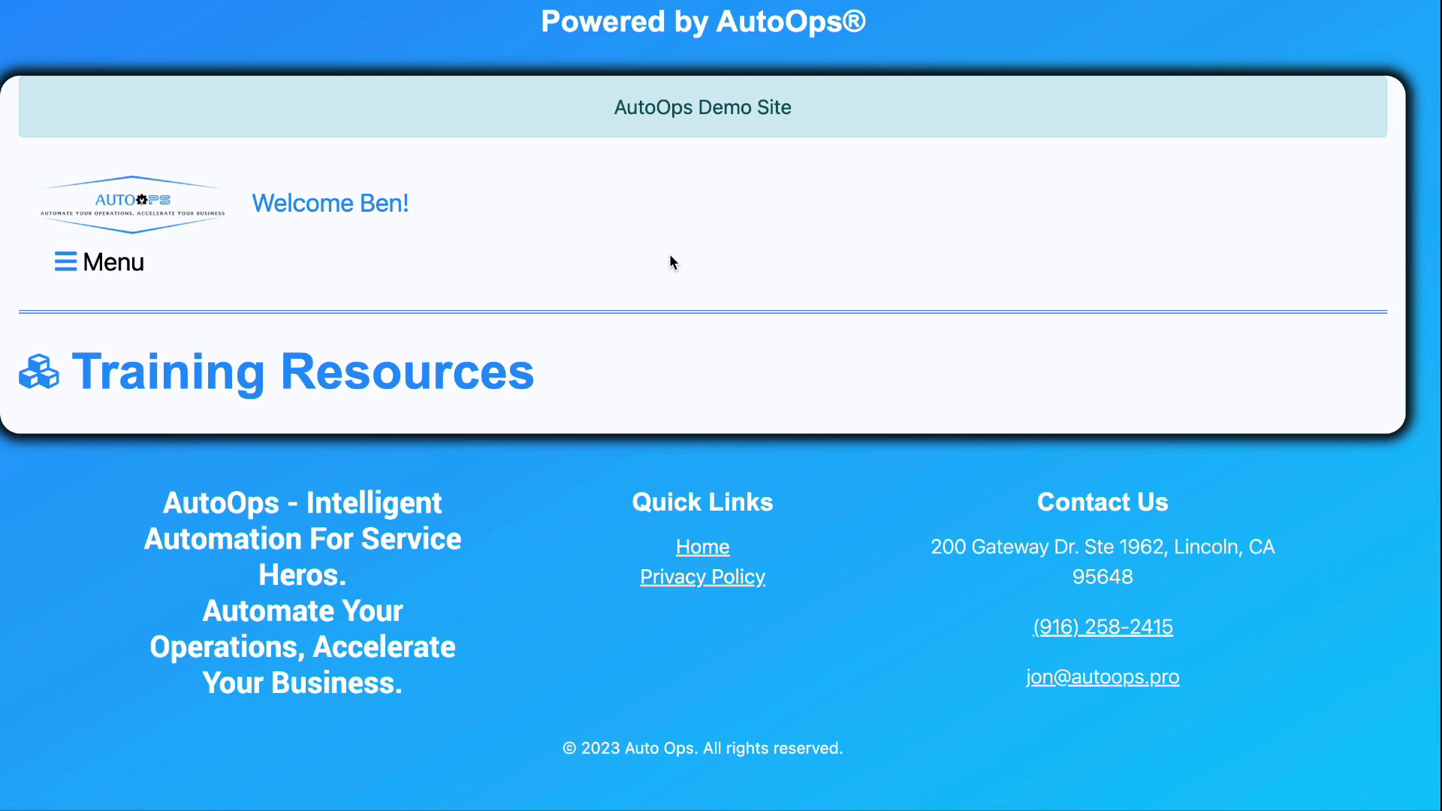
Step: Open the list of technicians from the user settings
{"action": "left_click", "coordinate": [123, 269]}
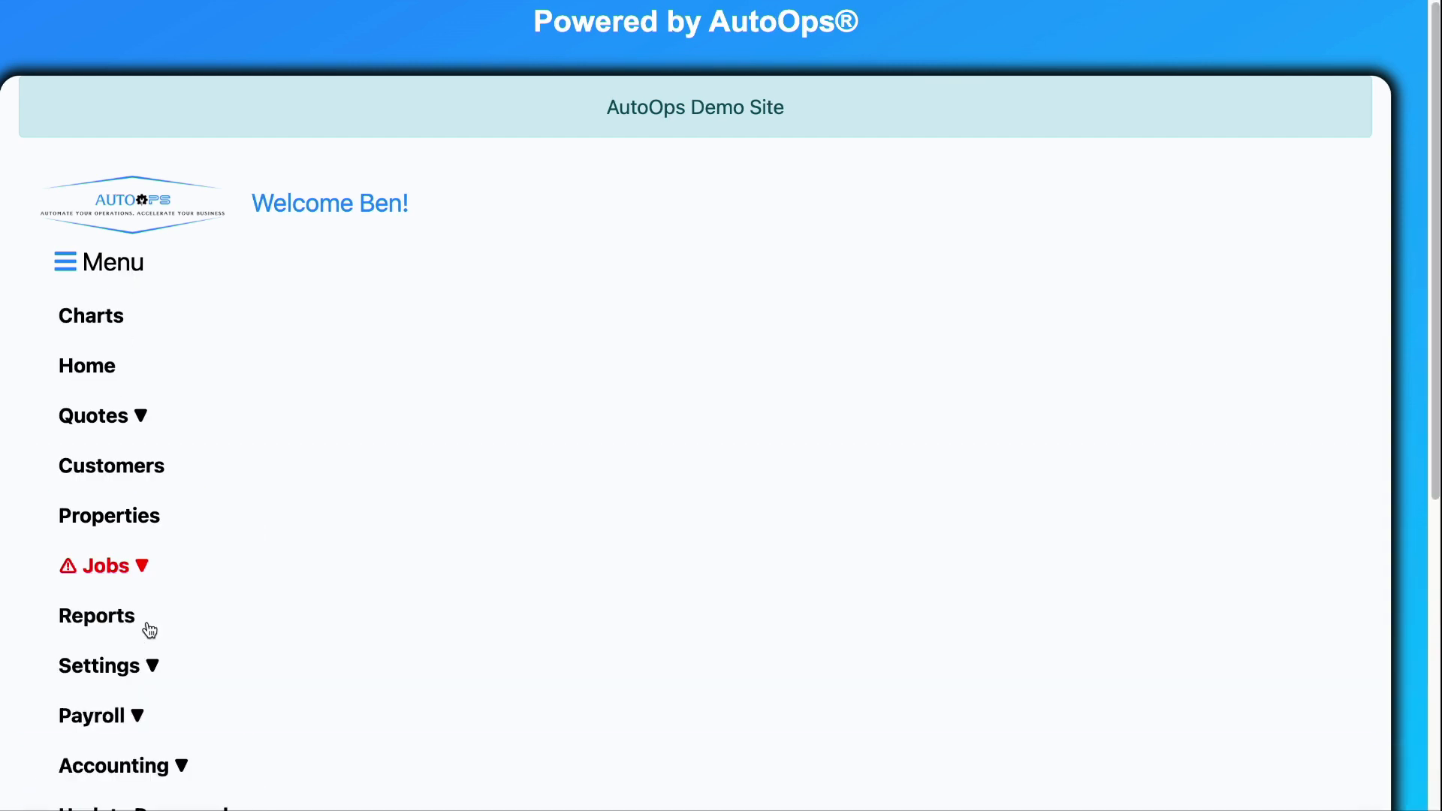
{"action": "left_click", "coordinate": [148, 673]}
{"action": "scroll", "coordinate": [245, 676], "scroll_direction": "down", "scroll_amount": 5}
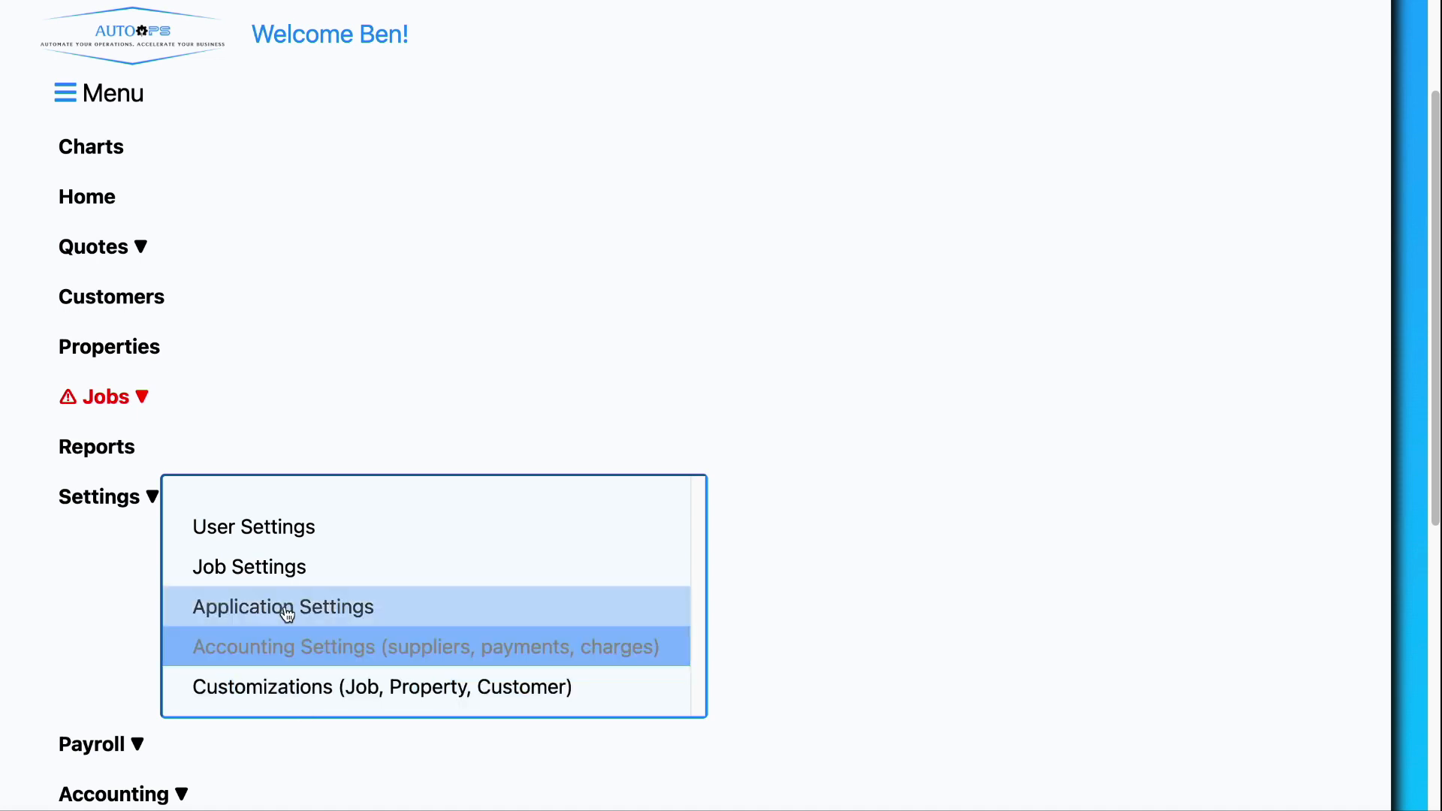
{"action": "left_click", "coordinate": [286, 535]}
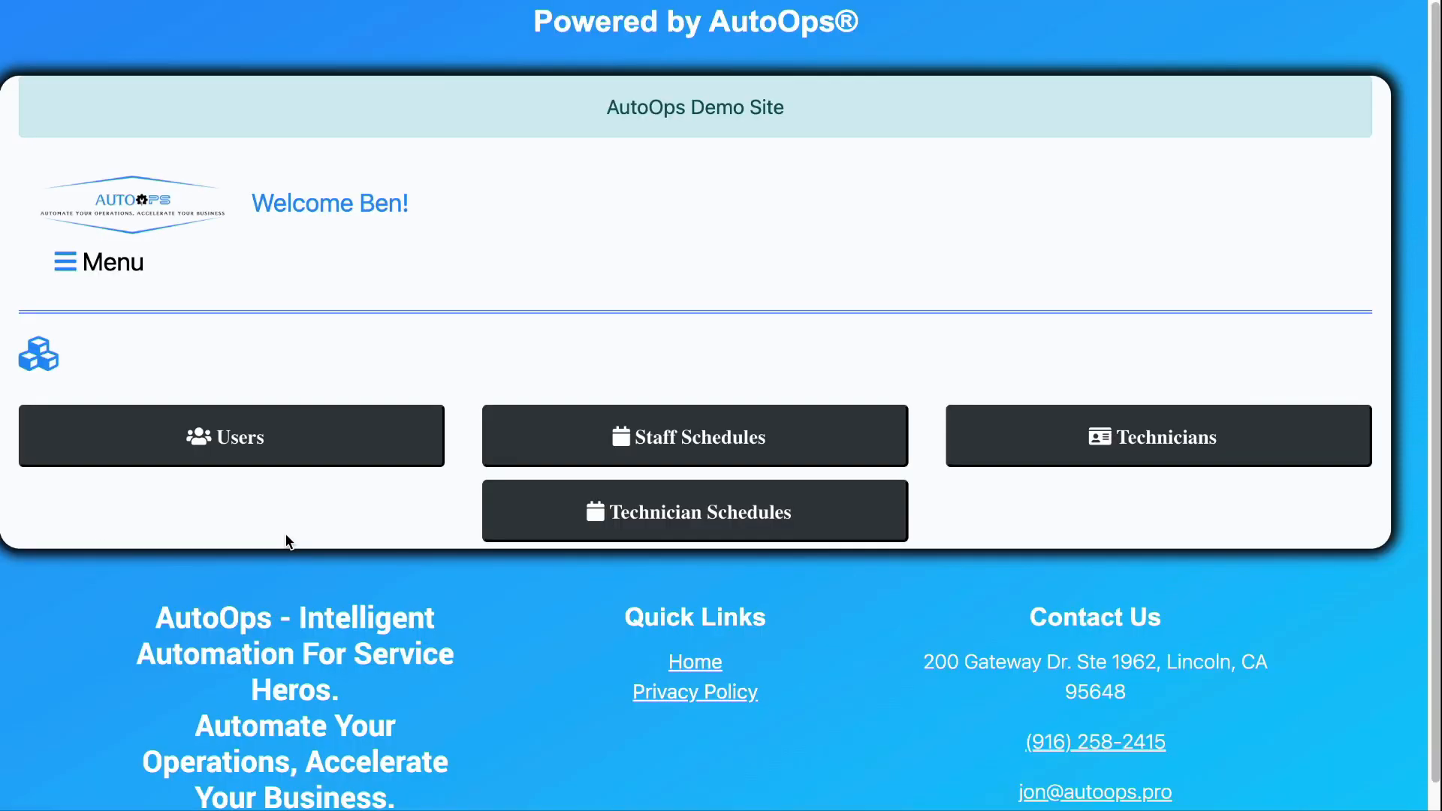
{"action": "left_click", "coordinate": [1248, 451]}
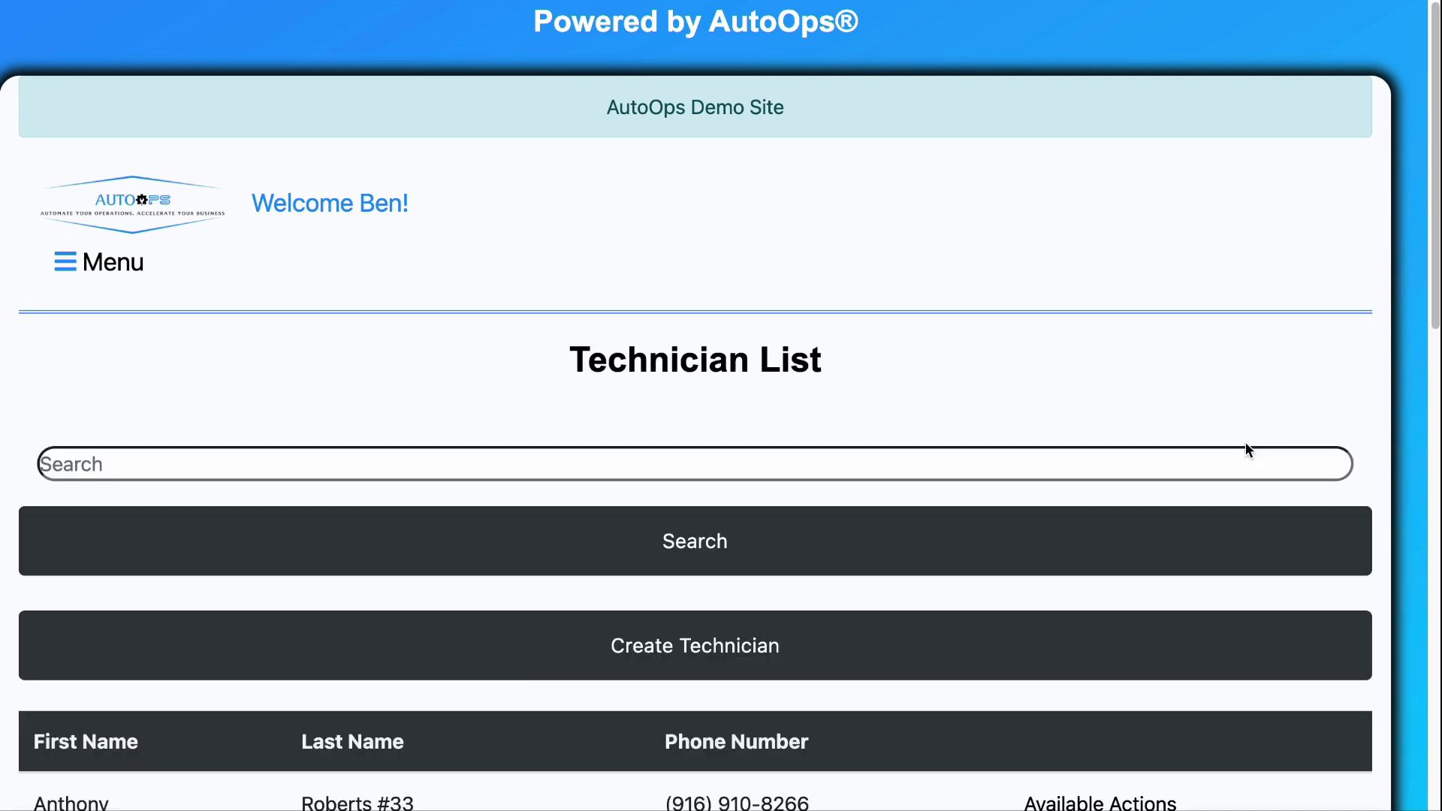
Step: Open the update form for the first technician in the list
{"action": "scroll", "coordinate": [1146, 621], "scroll_direction": "down", "scroll_amount": 3}
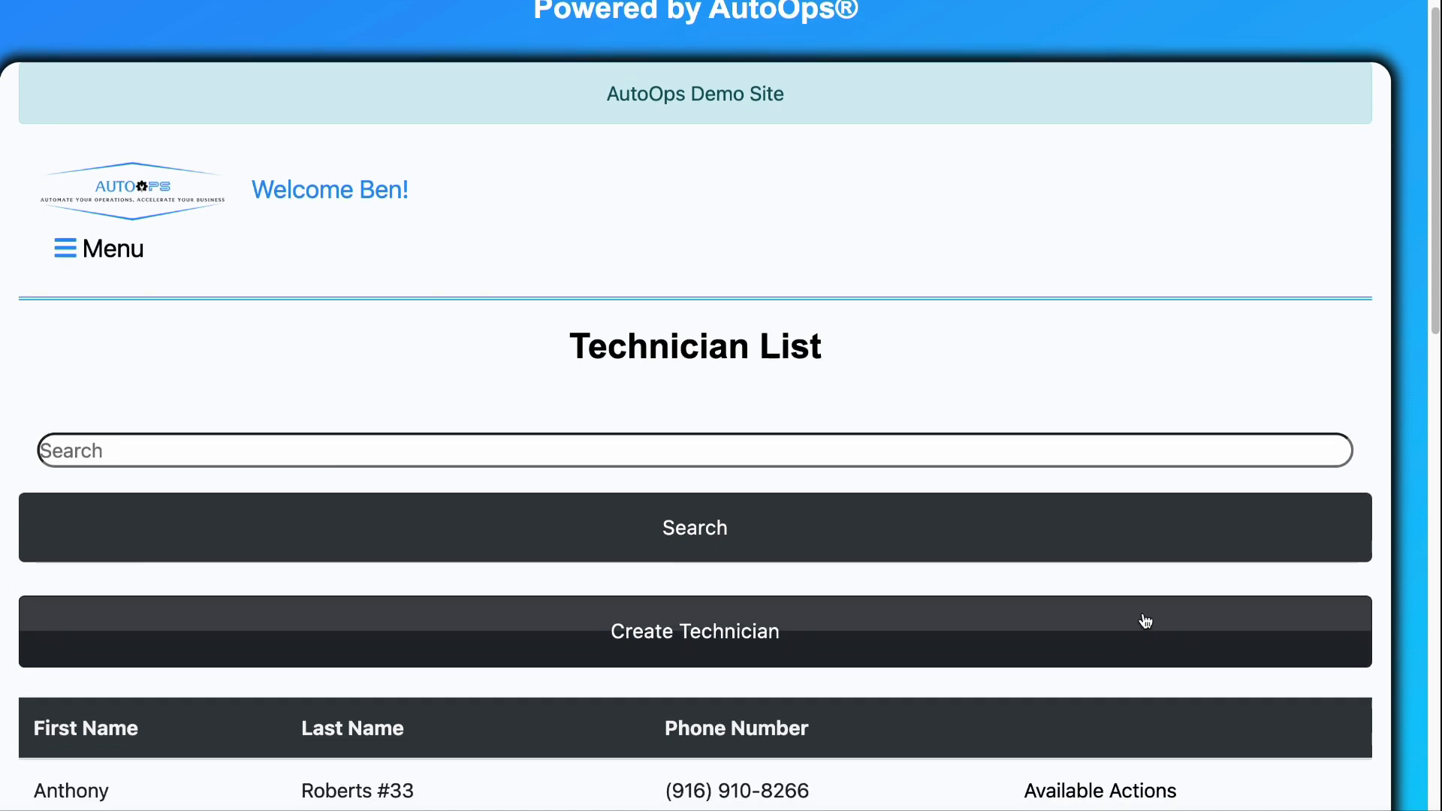
{"action": "scroll", "coordinate": [926, 684], "scroll_direction": "down", "scroll_amount": 1}
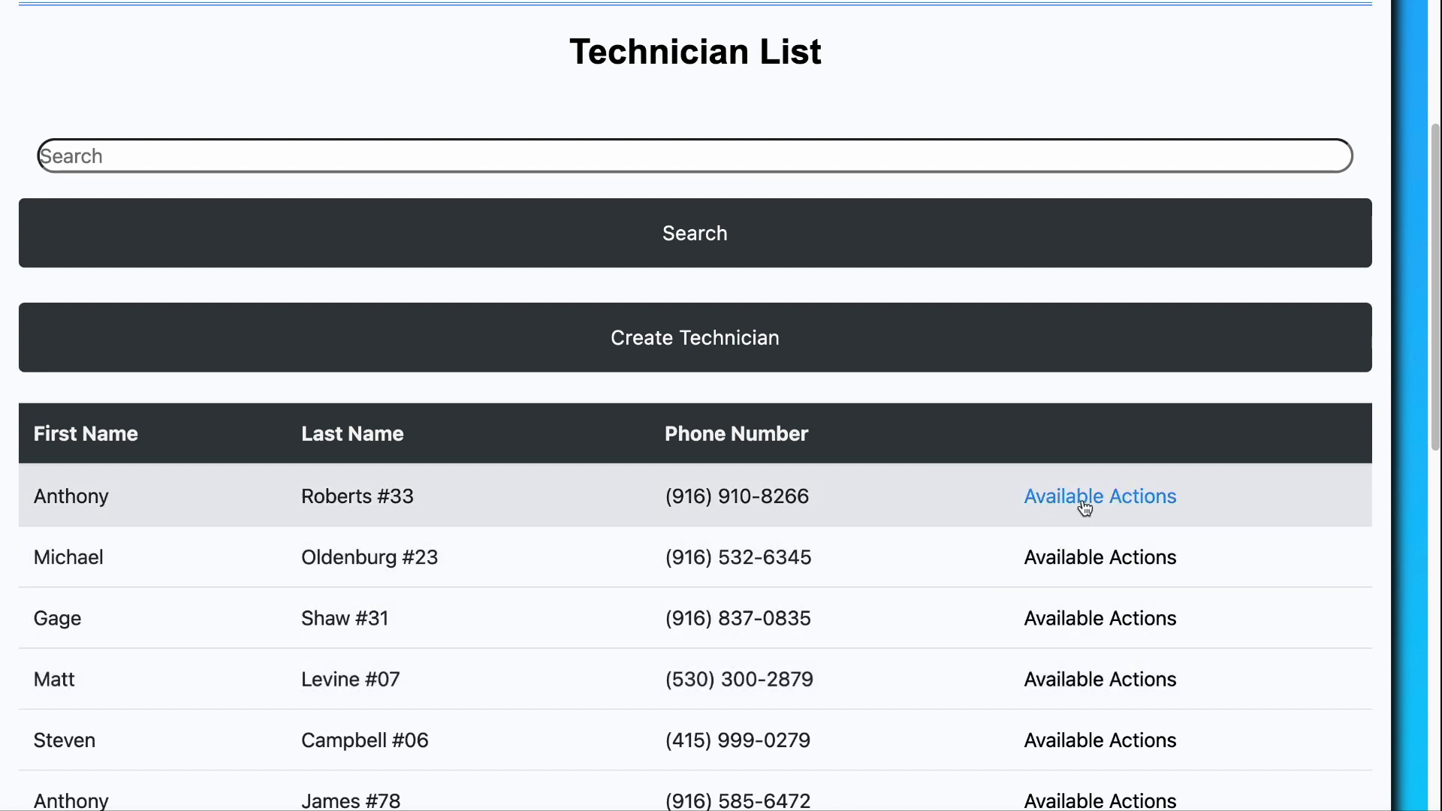
{"action": "left_click", "coordinate": [1085, 508]}
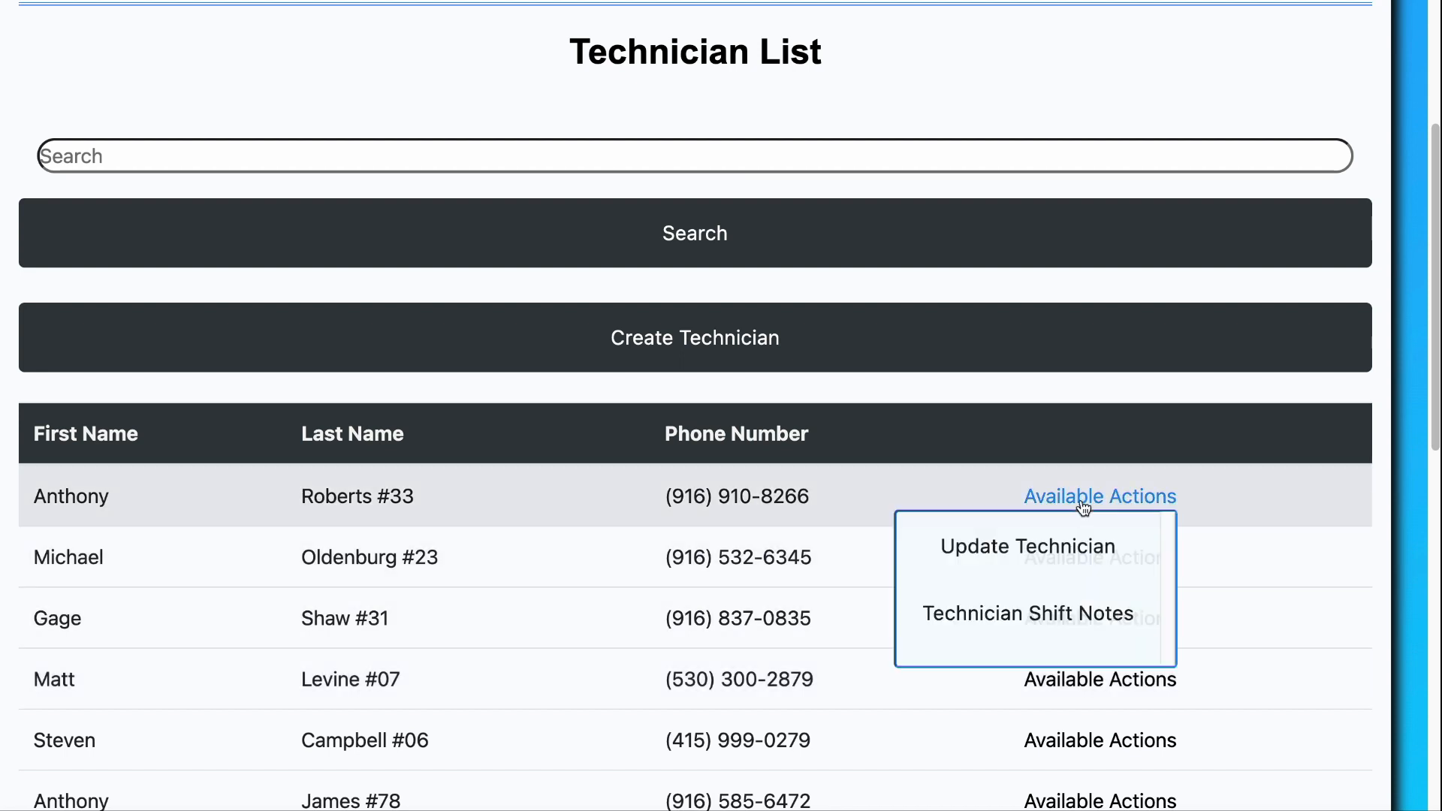
{"action": "left_click", "coordinate": [1061, 549]}
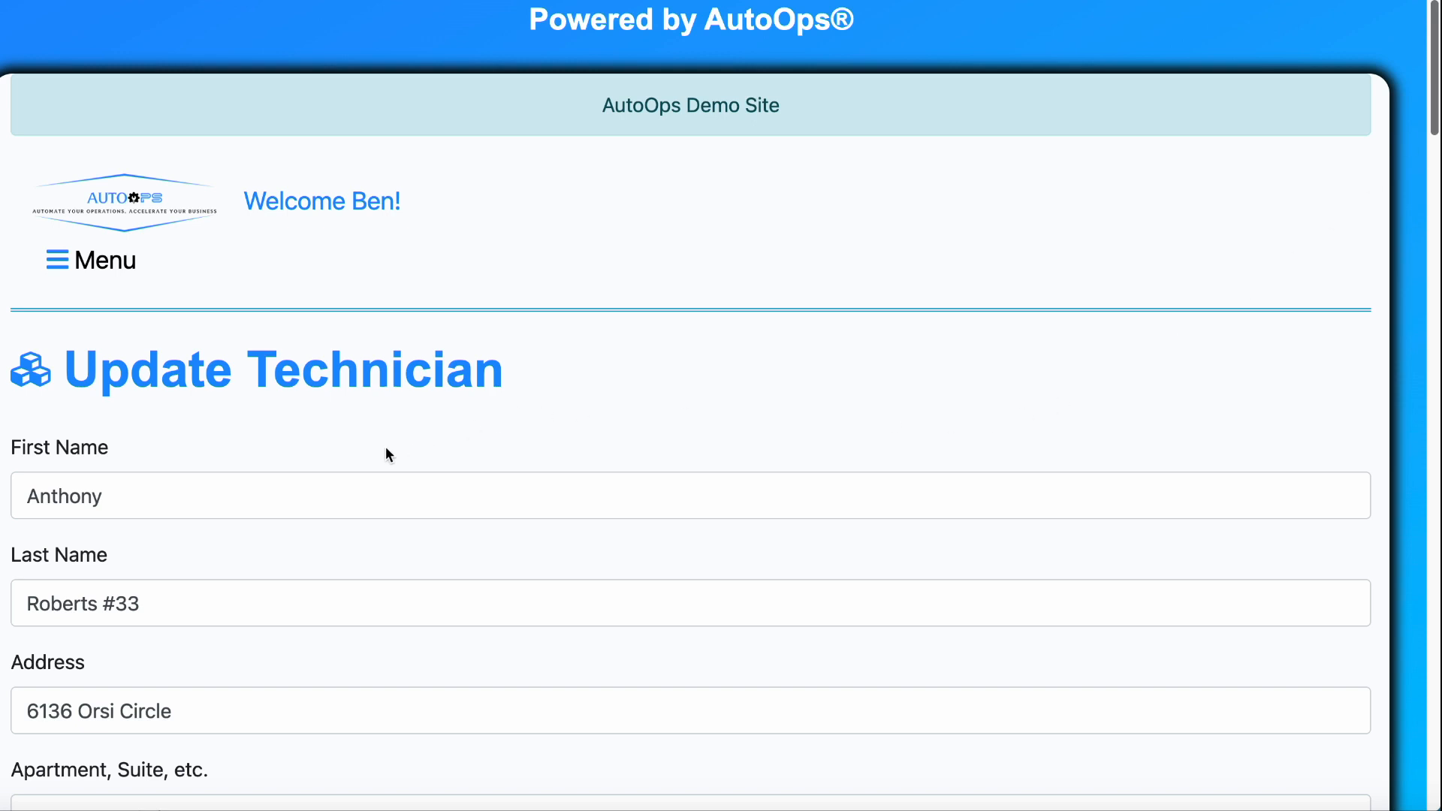
Step: Examine the technician's address, employee ID, employment status, social security number and notes fields
{"action": "scroll", "coordinate": [379, 486], "scroll_direction": "down", "scroll_amount": 1}
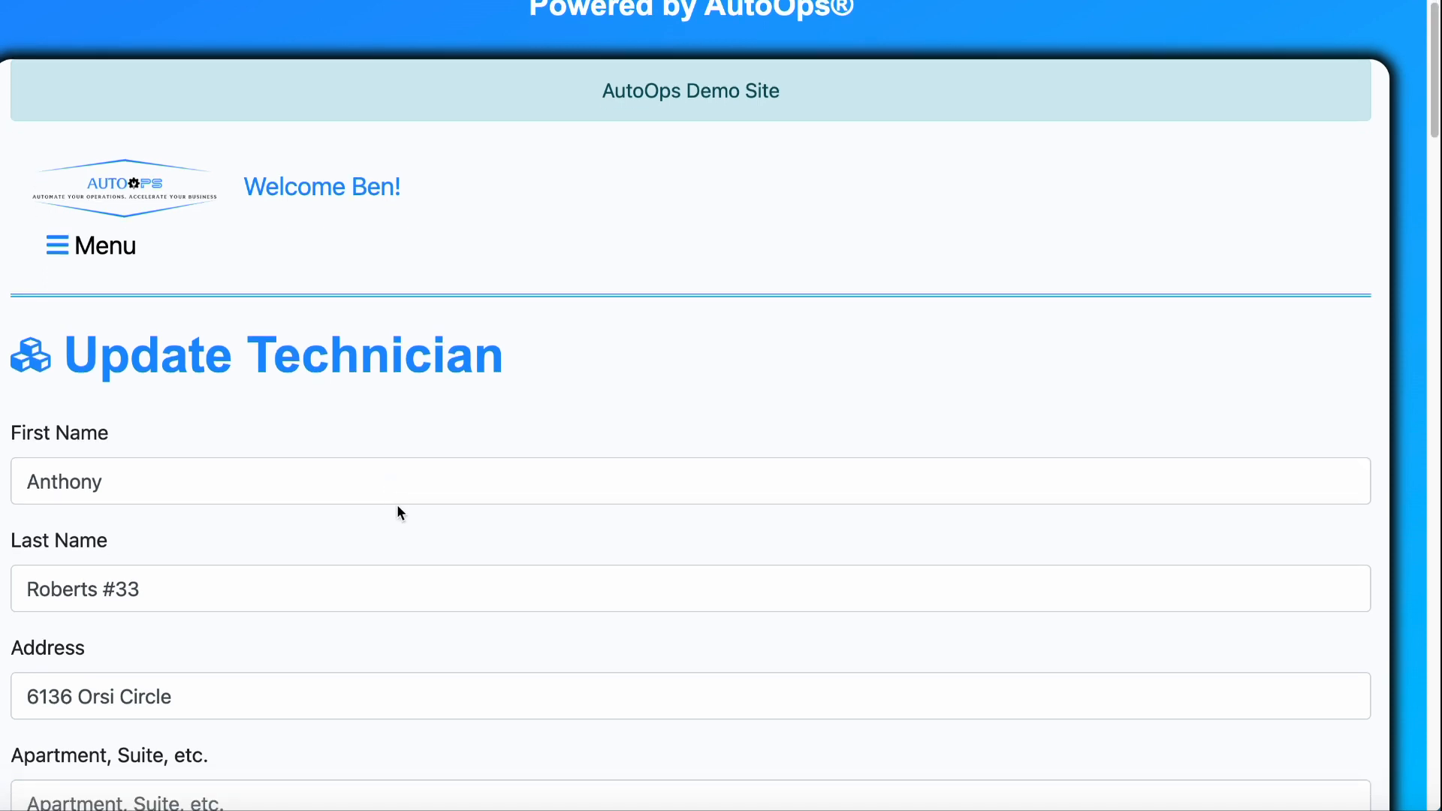
{"action": "scroll", "coordinate": [398, 508], "scroll_direction": "down", "scroll_amount": 5}
{"action": "scroll", "coordinate": [398, 507], "scroll_direction": "down", "scroll_amount": 4}
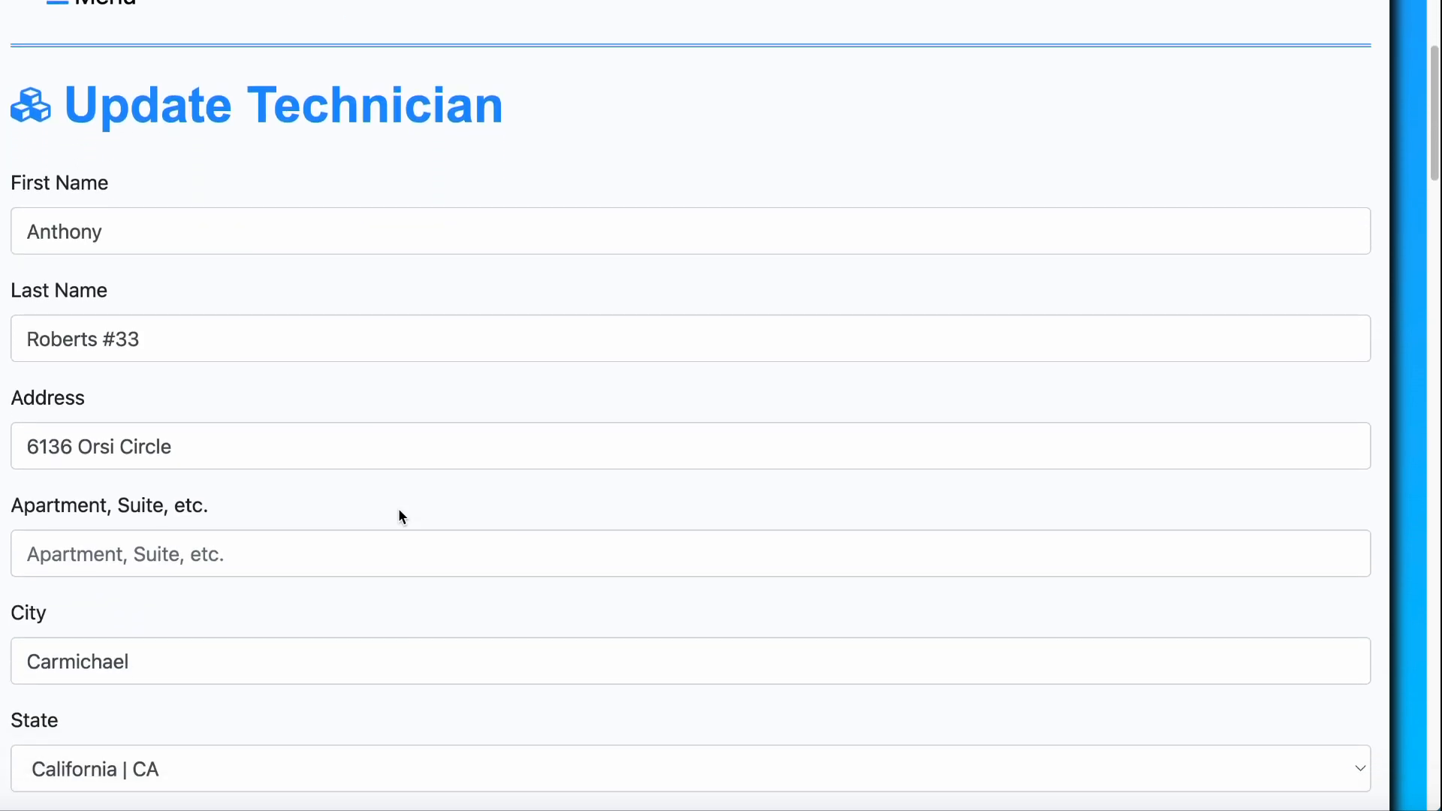
{"action": "scroll", "coordinate": [399, 510], "scroll_direction": "down", "scroll_amount": 1}
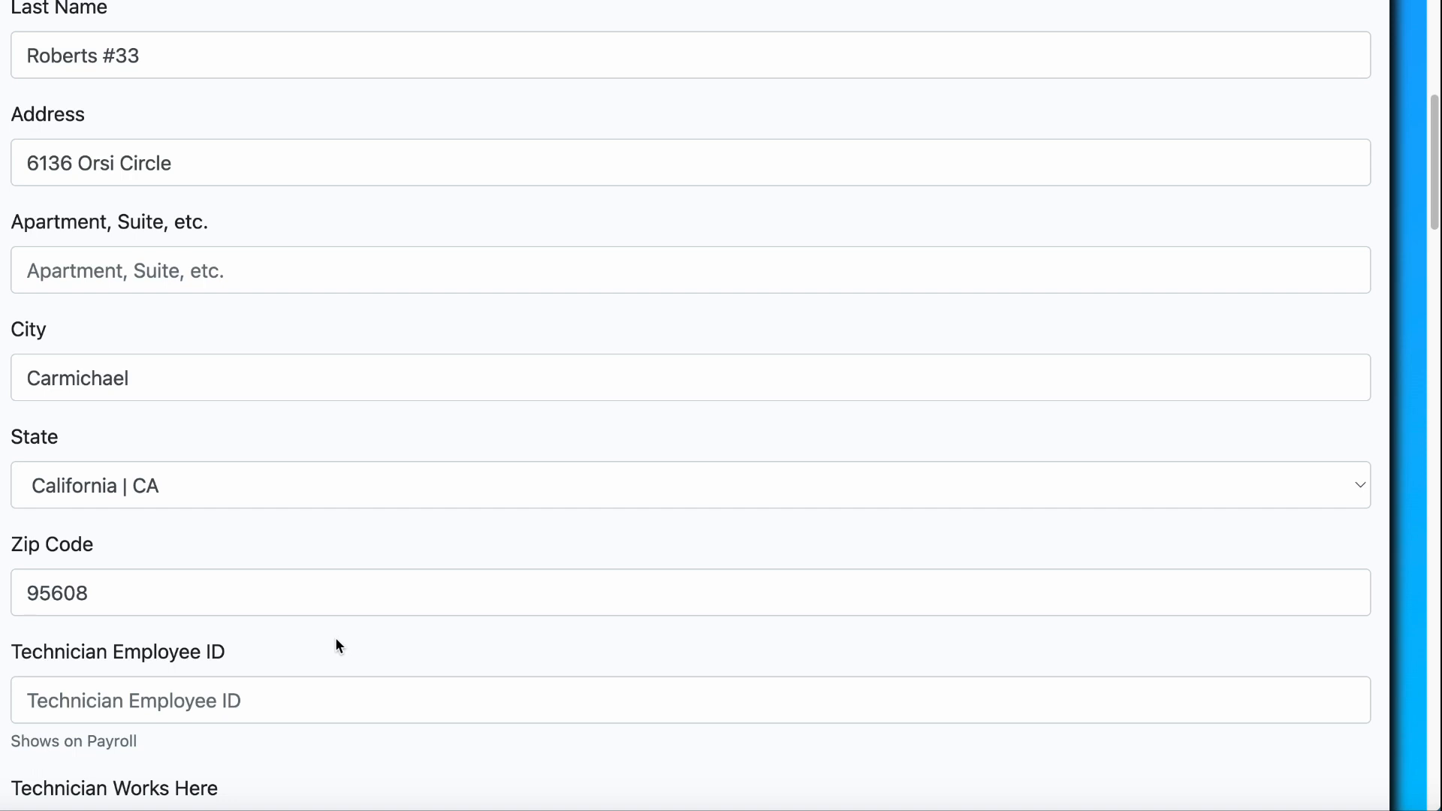
{"action": "scroll", "coordinate": [335, 637], "scroll_direction": "down", "scroll_amount": 5}
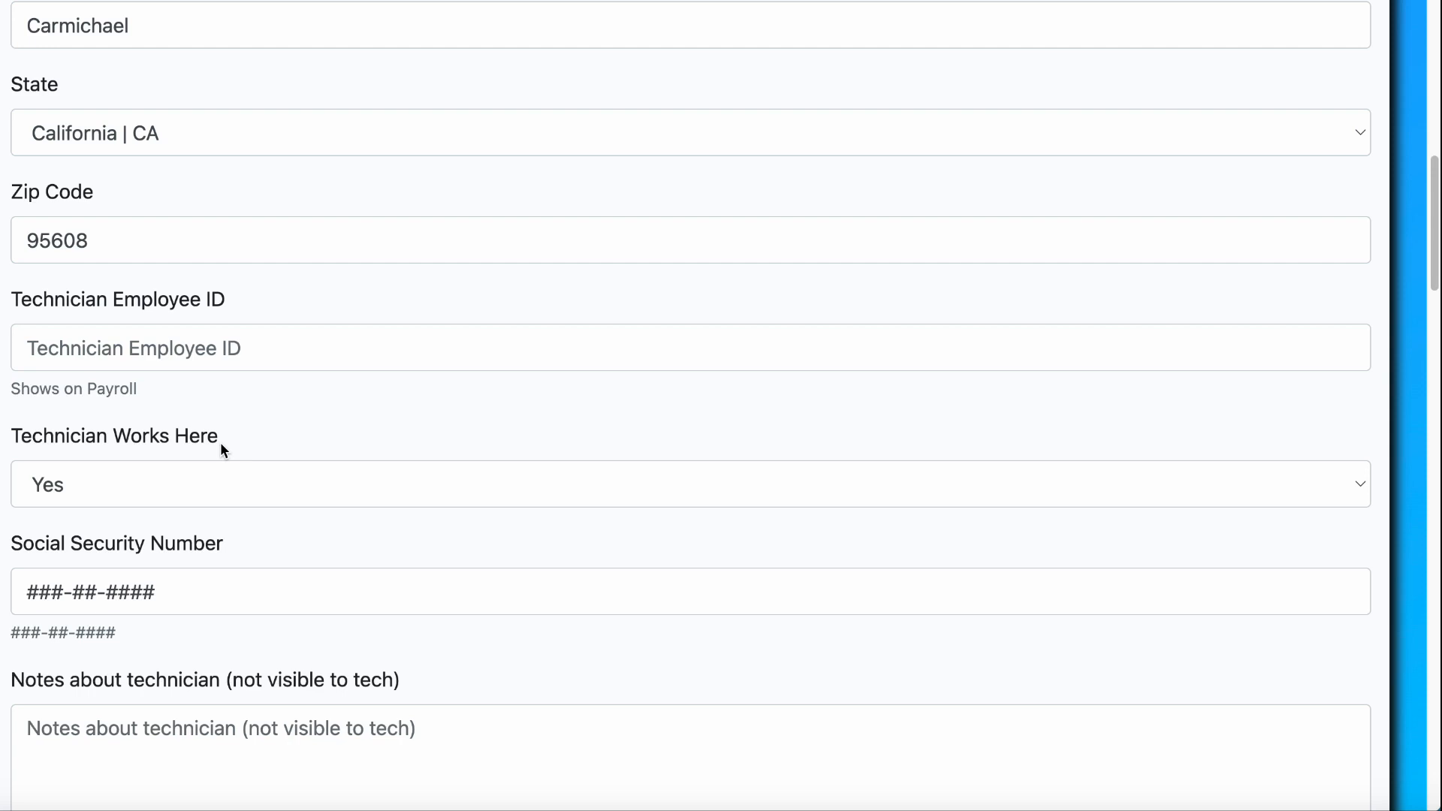
{"action": "scroll", "coordinate": [316, 480], "scroll_direction": "down", "scroll_amount": 3}
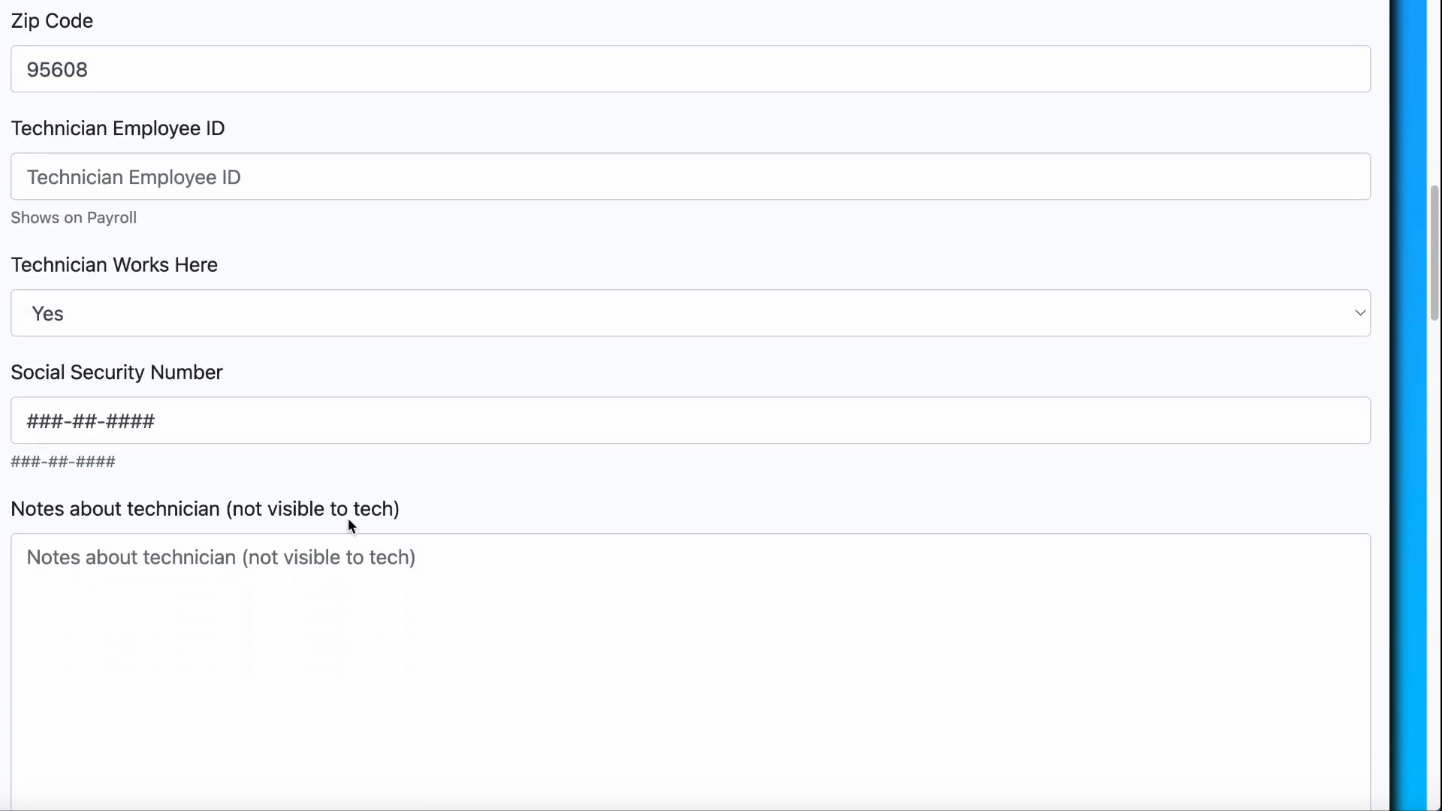
{"action": "scroll", "coordinate": [348, 517], "scroll_direction": "down", "scroll_amount": 3}
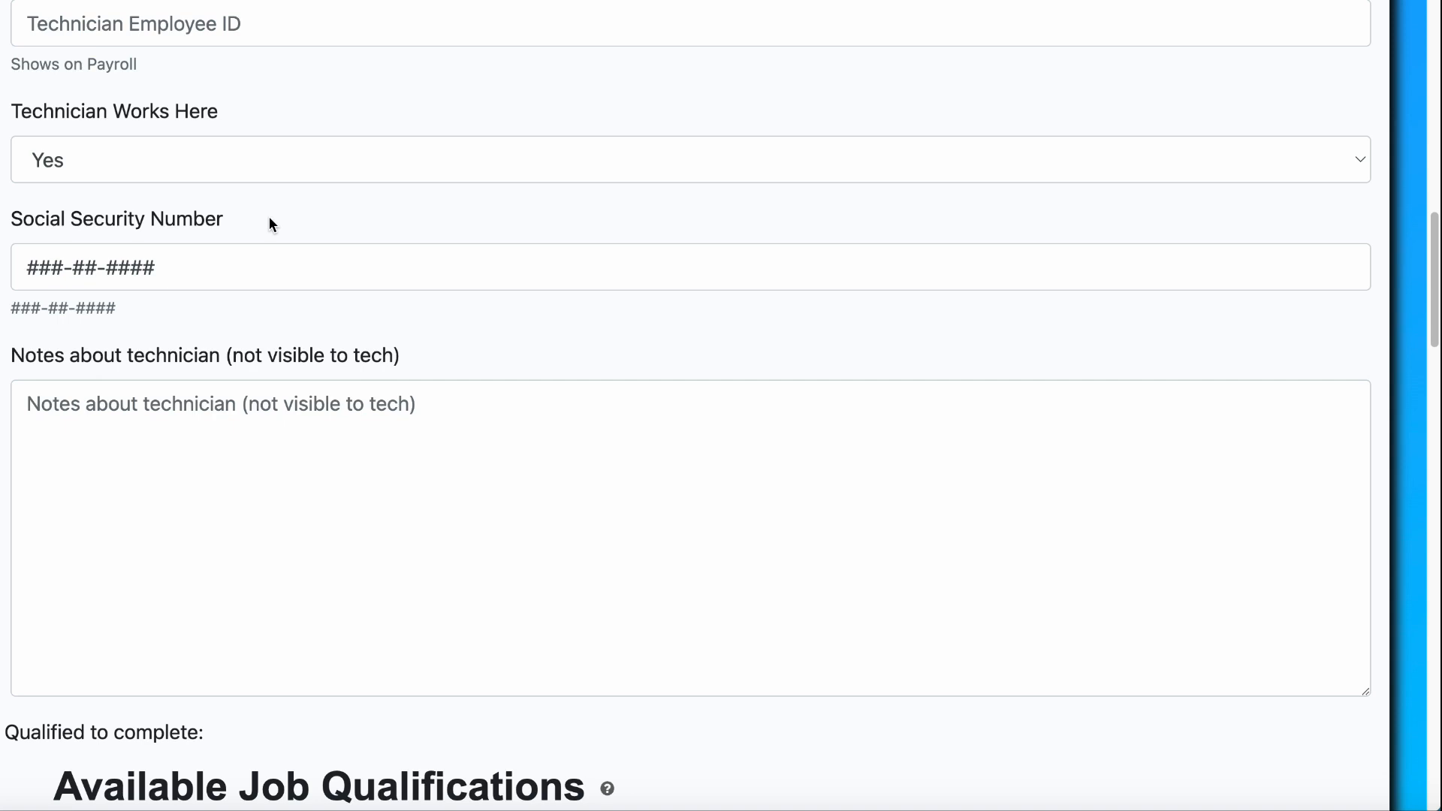
{"action": "scroll", "coordinate": [278, 293], "scroll_direction": "down", "scroll_amount": 1}
{"action": "scroll", "coordinate": [288, 331], "scroll_direction": "down", "scroll_amount": 1}
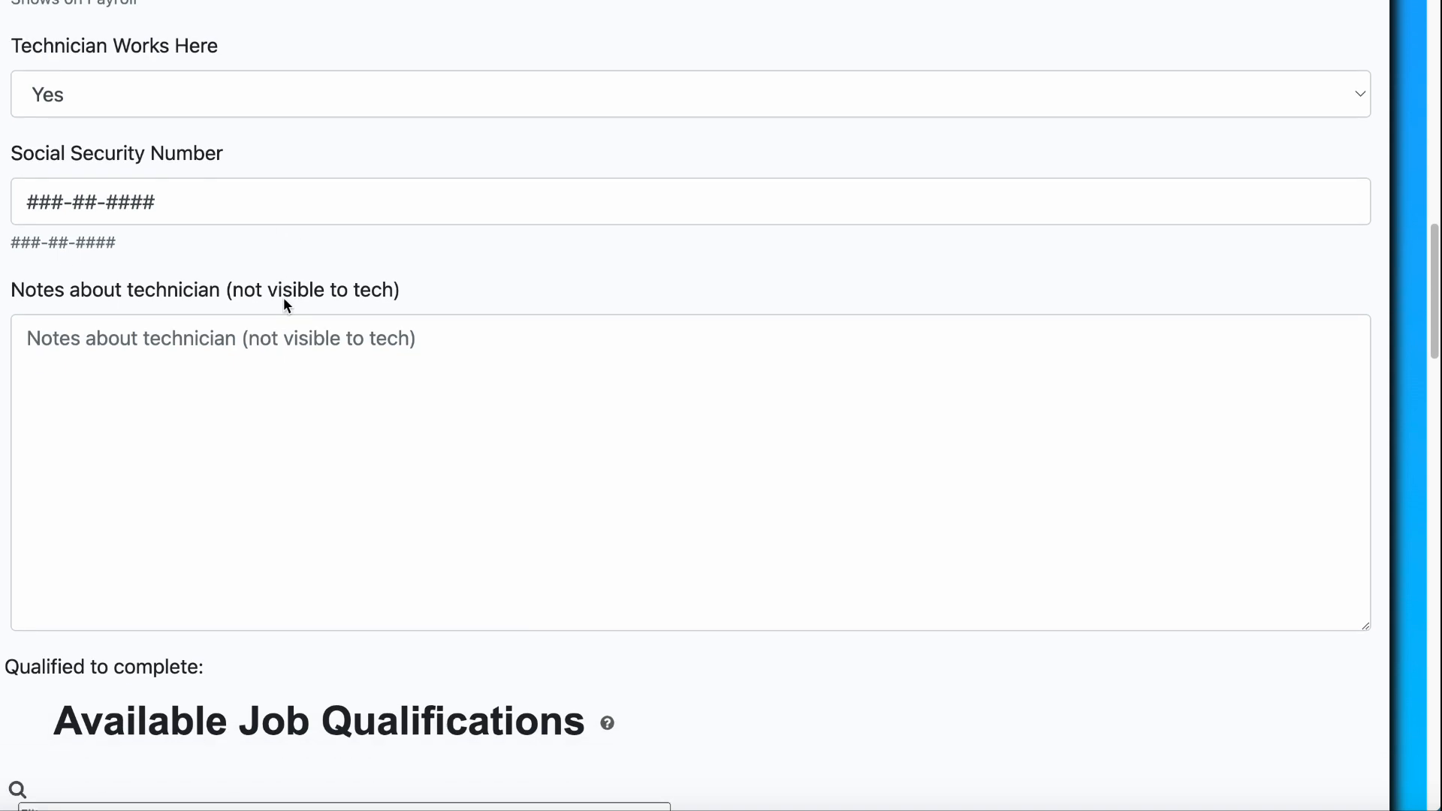
{"action": "scroll", "coordinate": [397, 458], "scroll_direction": "down", "scroll_amount": 9}
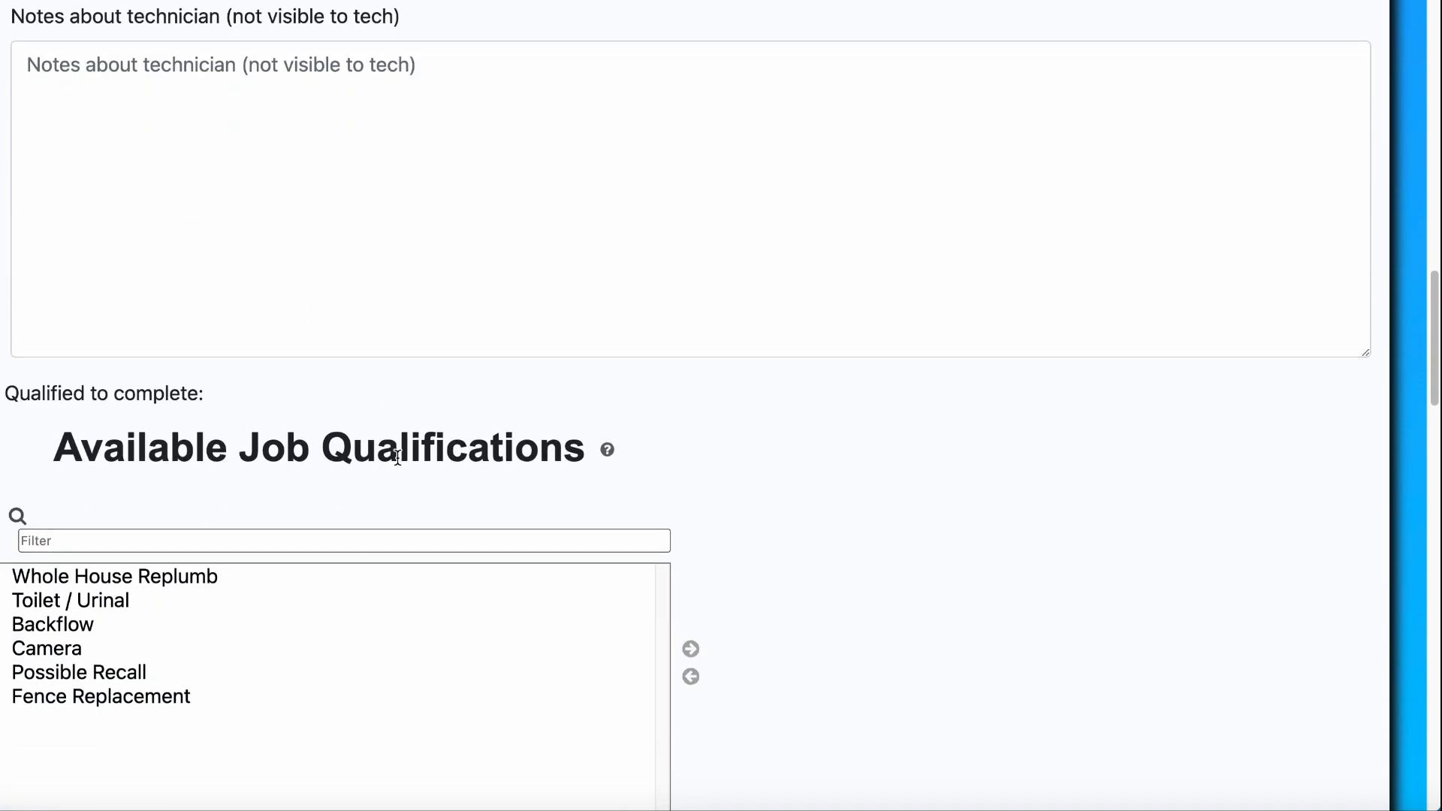
Step: Add Backflow to the technician's chosen job qualifications
{"action": "scroll", "coordinate": [398, 458], "scroll_direction": "down", "scroll_amount": 4}
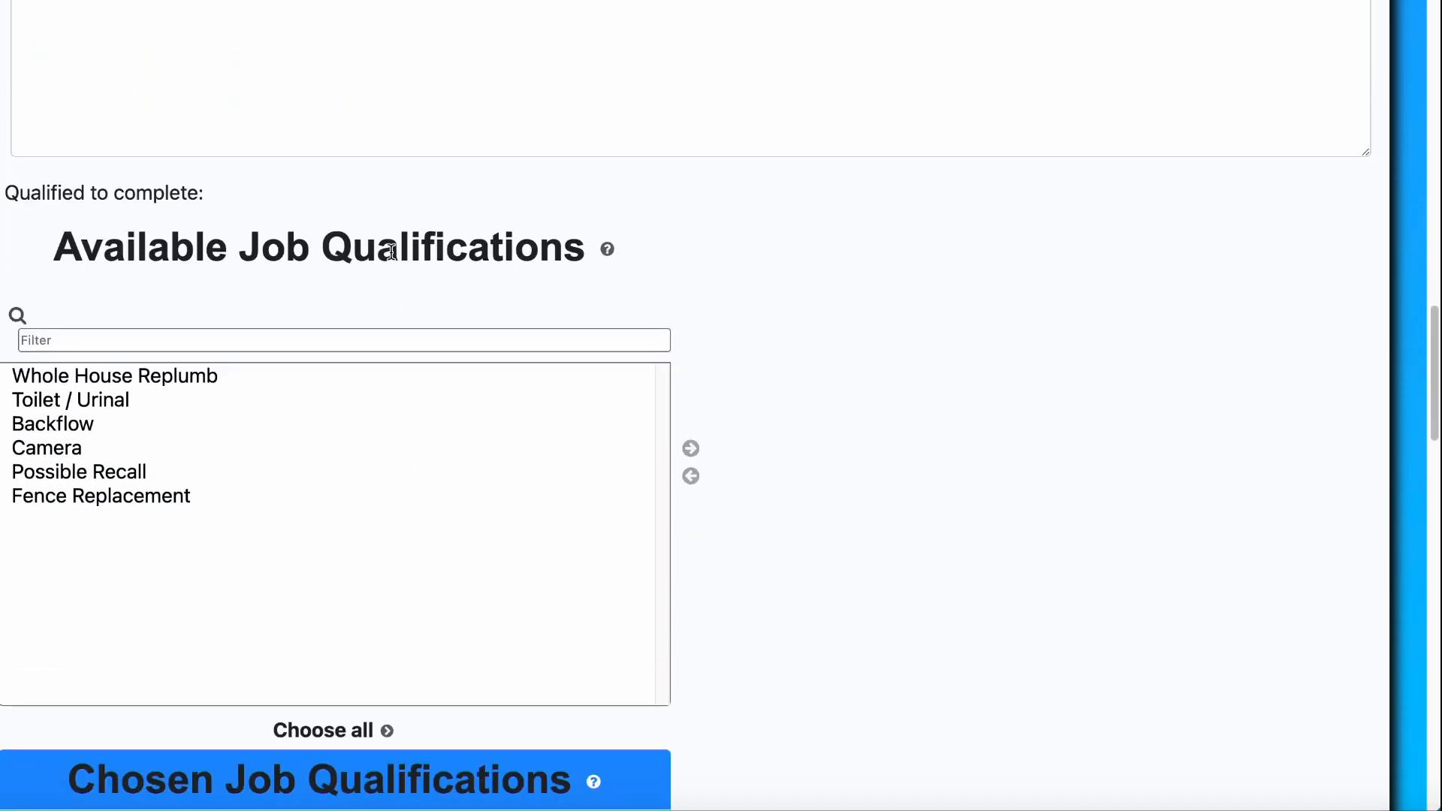
{"action": "scroll", "coordinate": [391, 253], "scroll_direction": "down", "scroll_amount": 4}
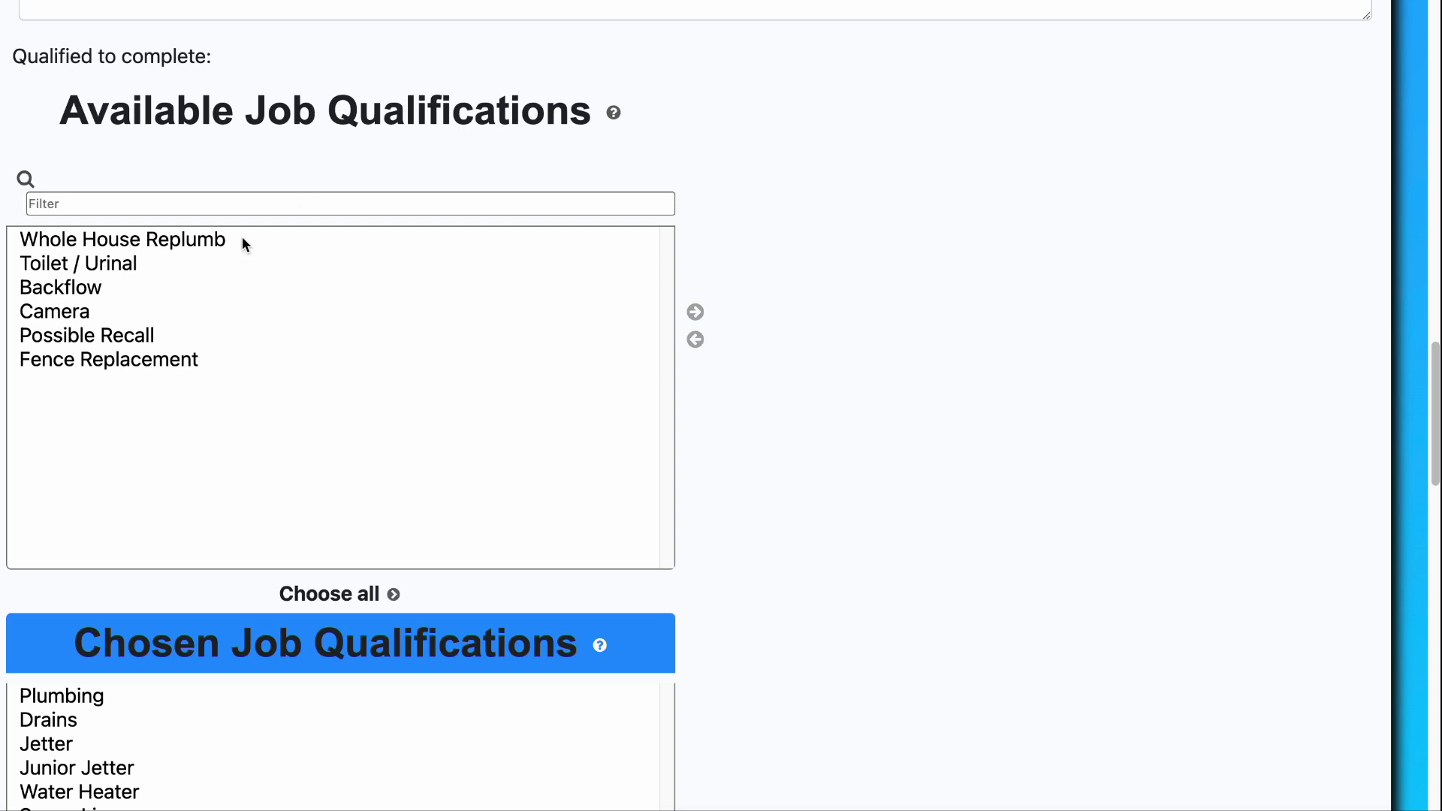
{"action": "left_click", "coordinate": [229, 288]}
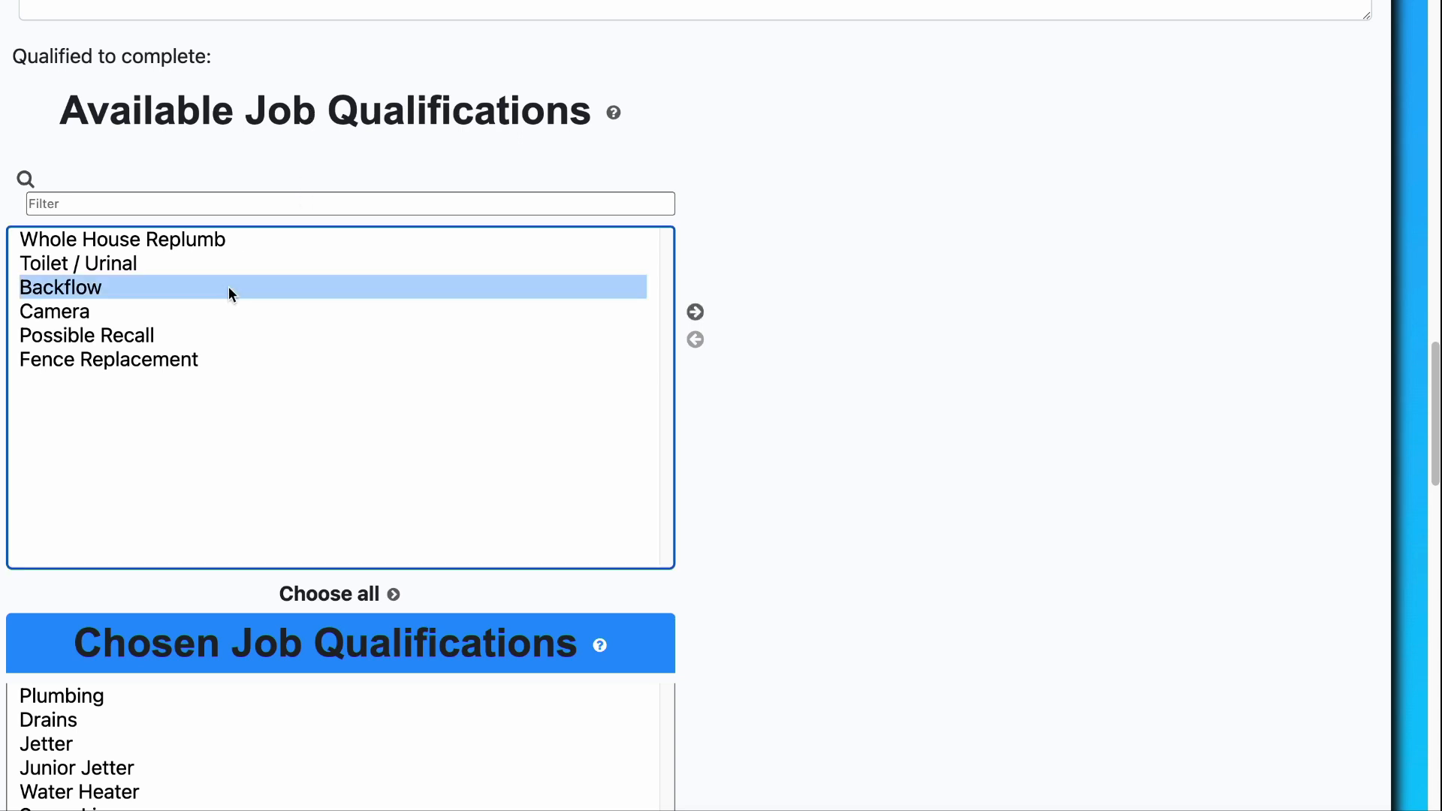
{"action": "left_click", "coordinate": [695, 312]}
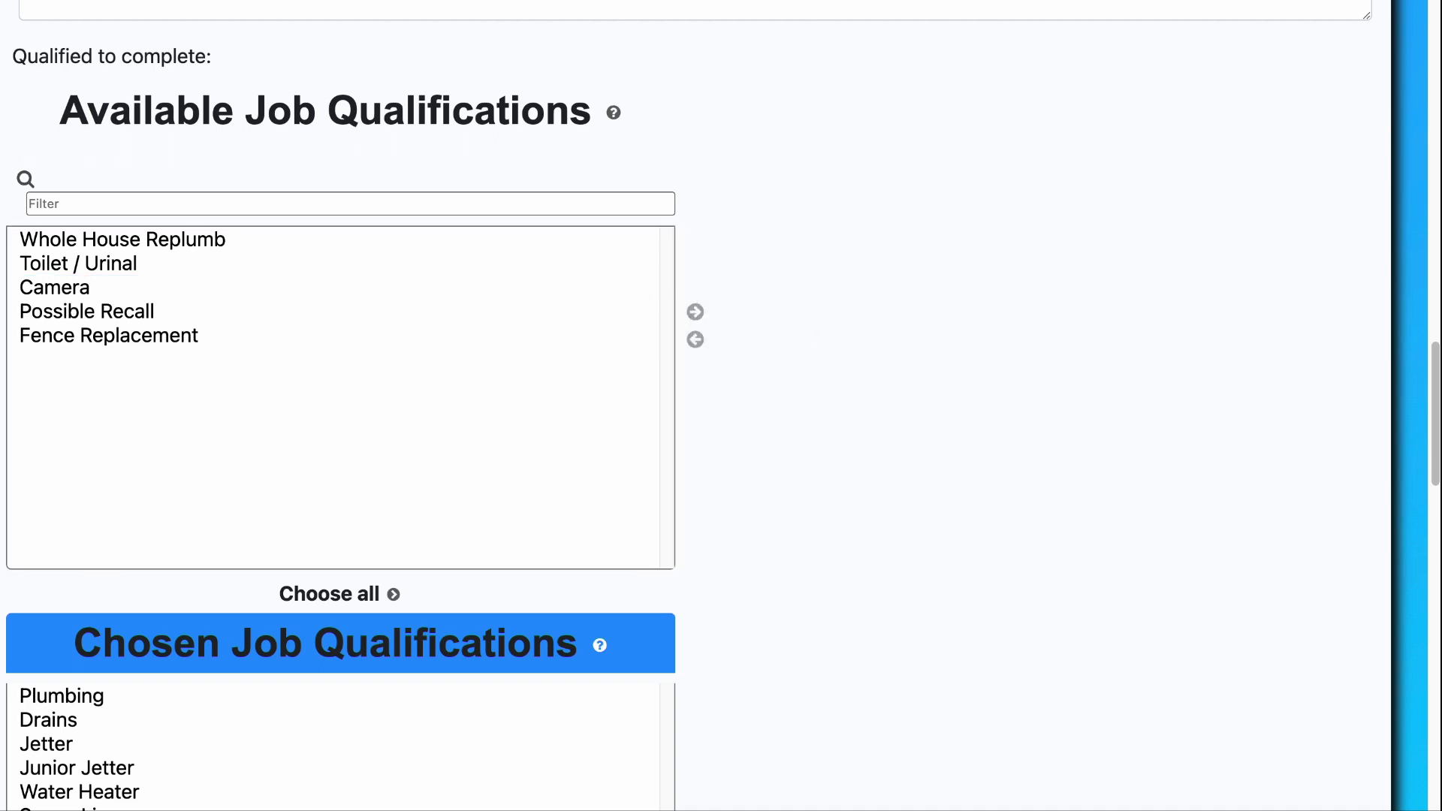
Step: Remove Backflow from the technician's chosen job qualifications
{"action": "scroll", "coordinate": [482, 620], "scroll_direction": "down", "scroll_amount": 3}
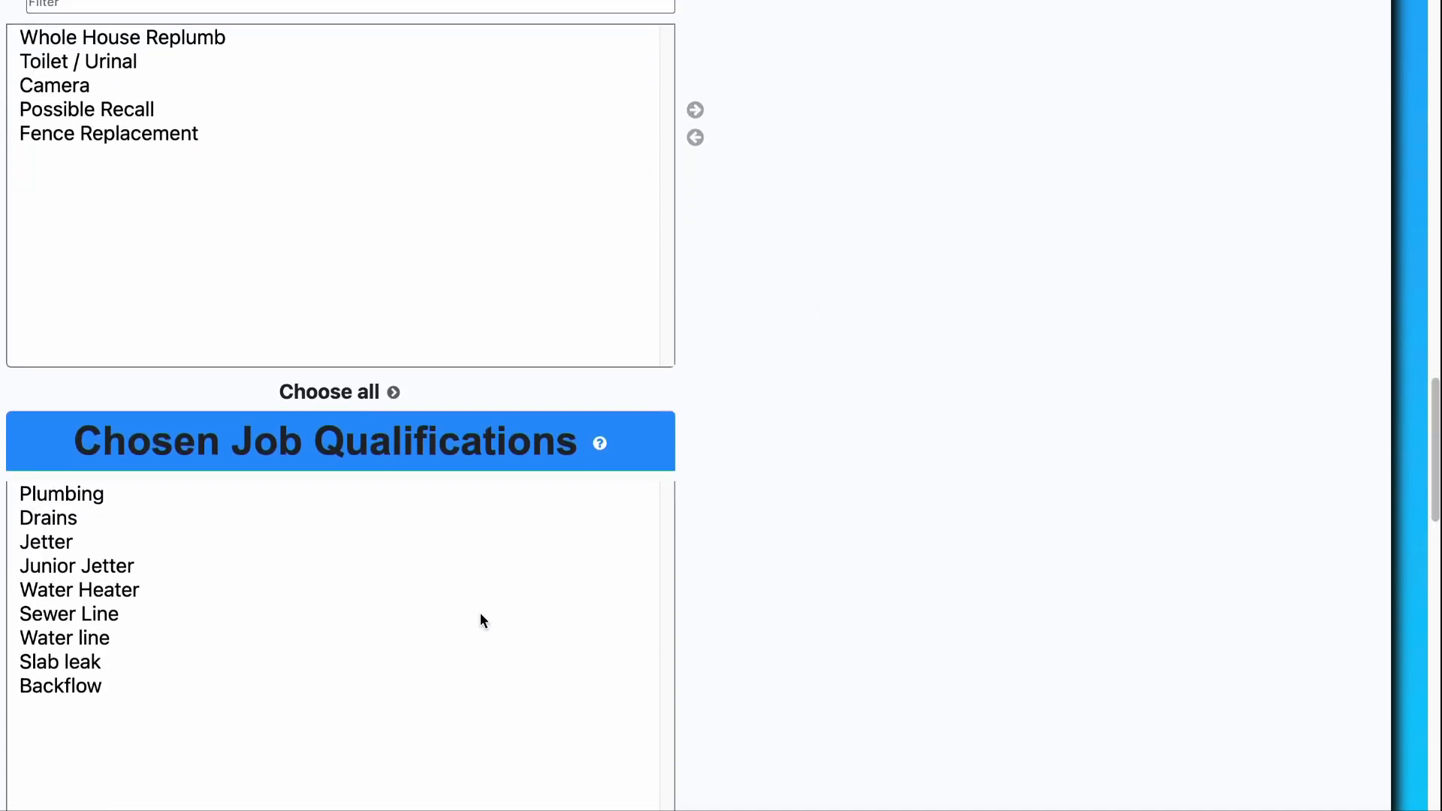
{"action": "left_click", "coordinate": [329, 671]}
{"action": "left_click", "coordinate": [325, 682]}
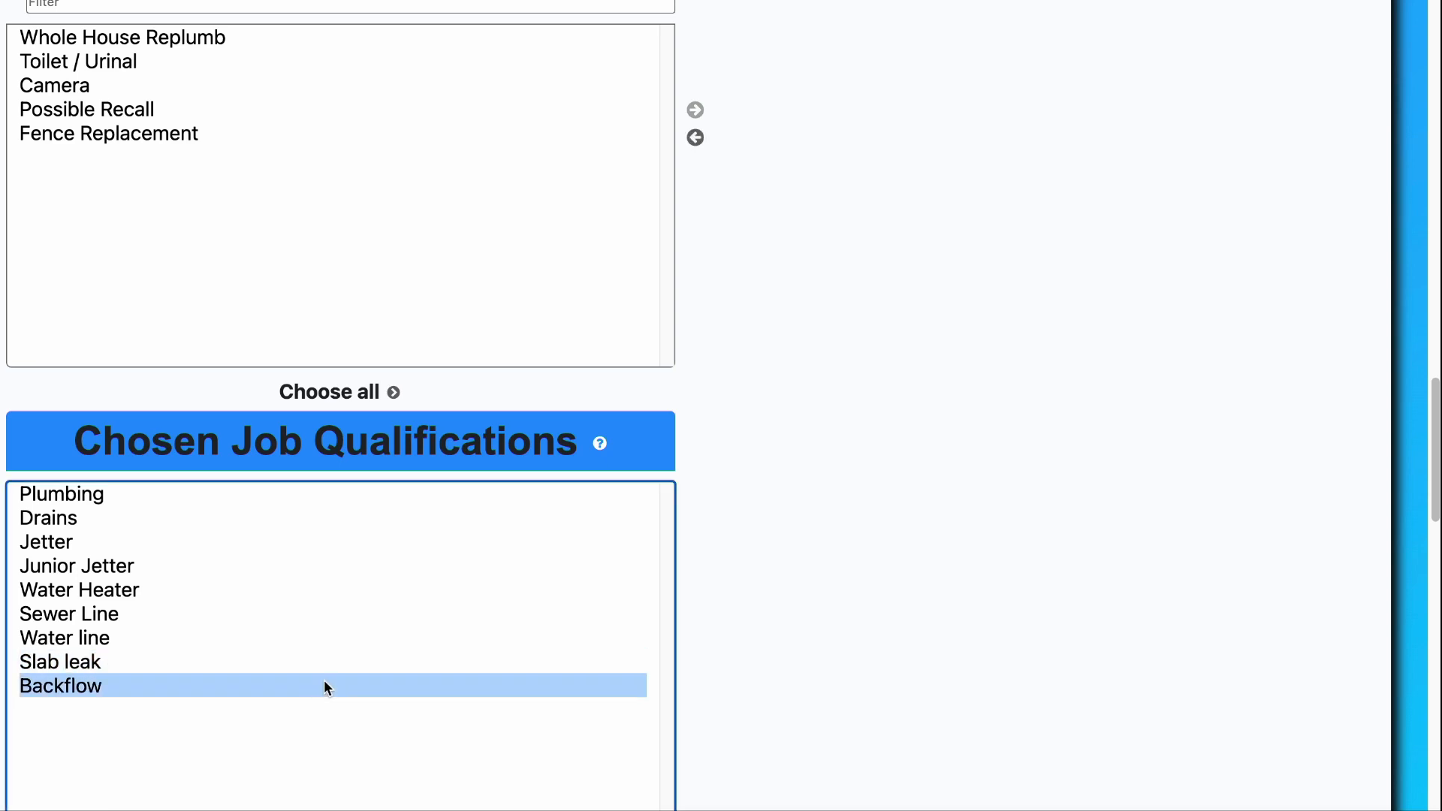
{"action": "left_click", "coordinate": [323, 670]}
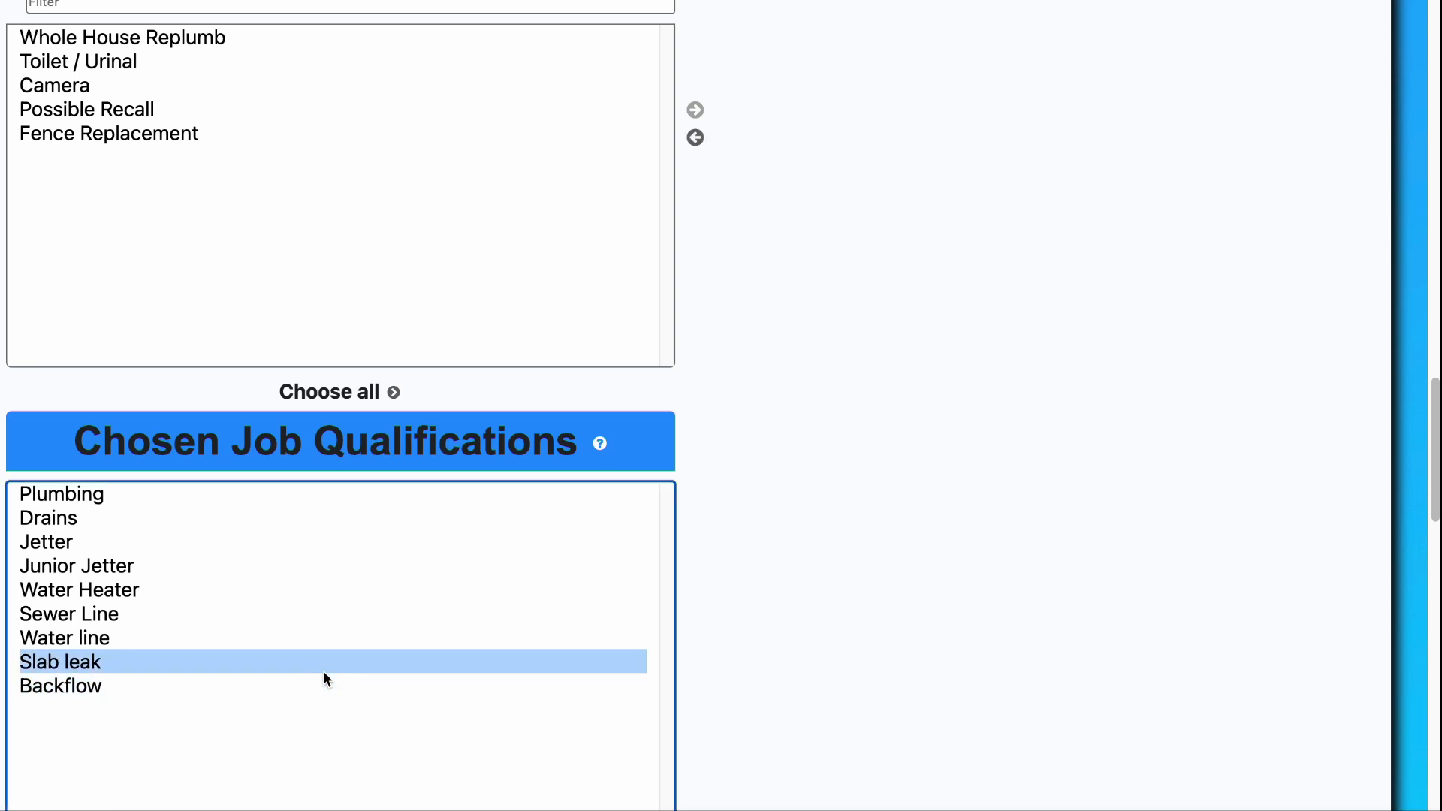
{"action": "left_click", "coordinate": [320, 686]}
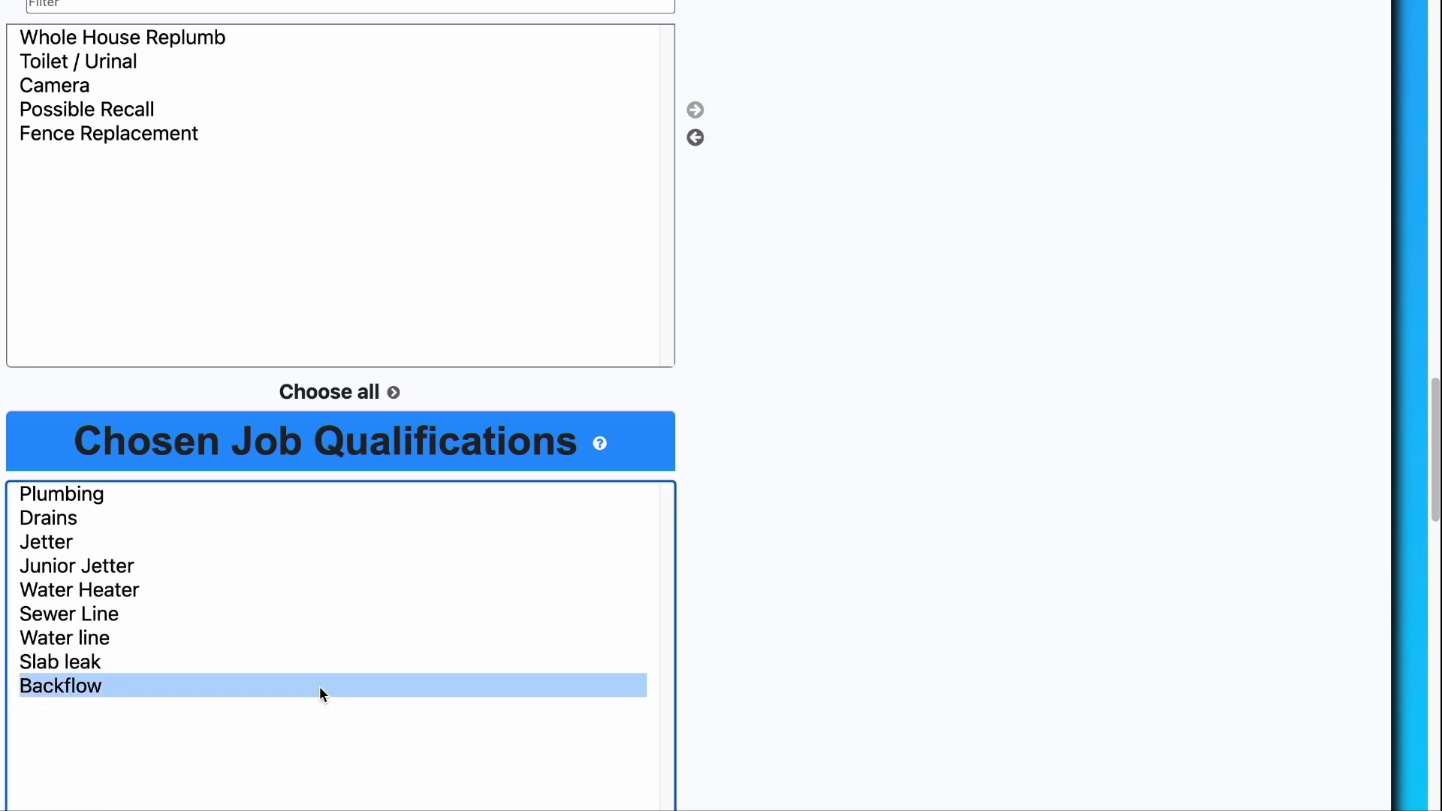
{"action": "left_click", "coordinate": [695, 142]}
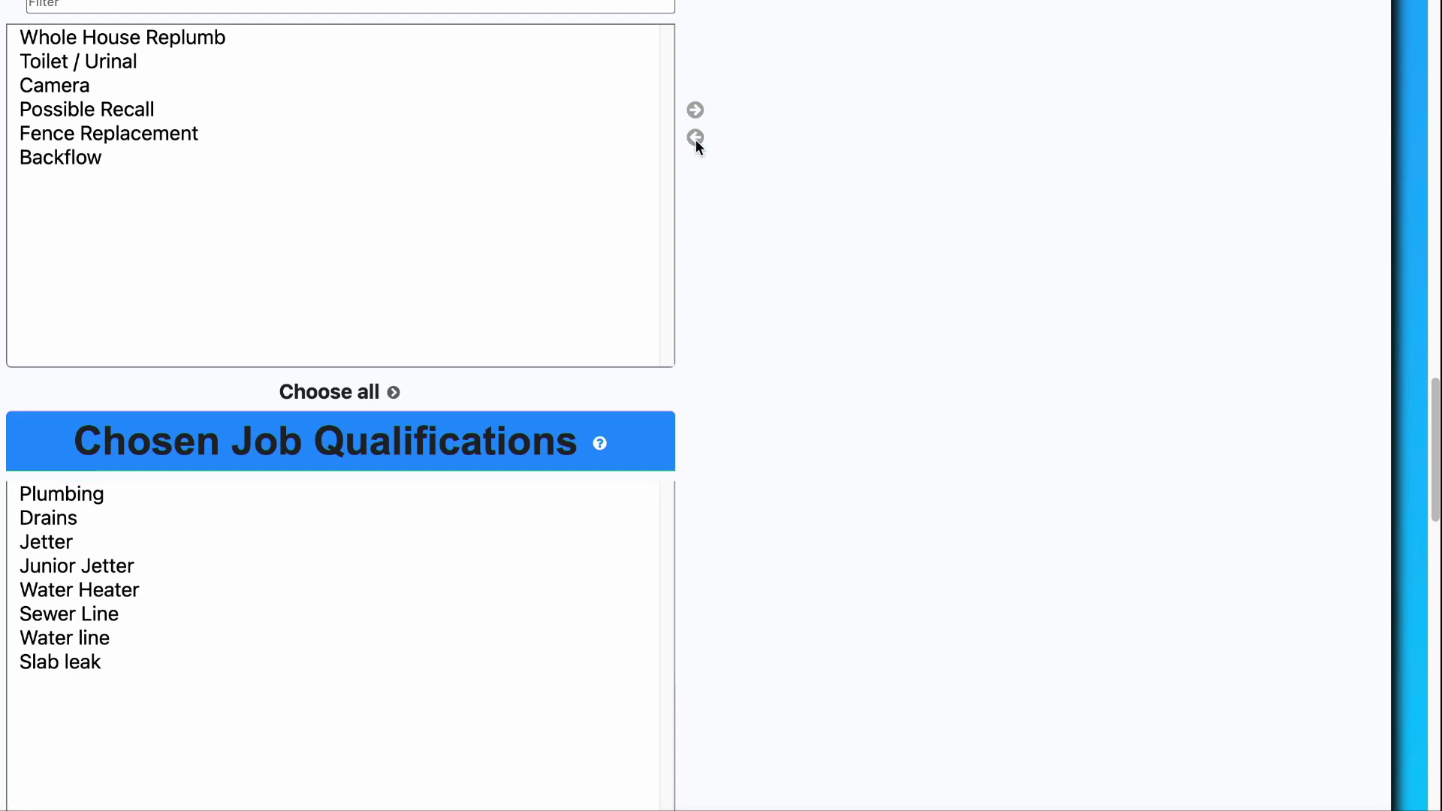
Step: Remove Jetter from the technician's chosen job qualifications
{"action": "left_click", "coordinate": [210, 542]}
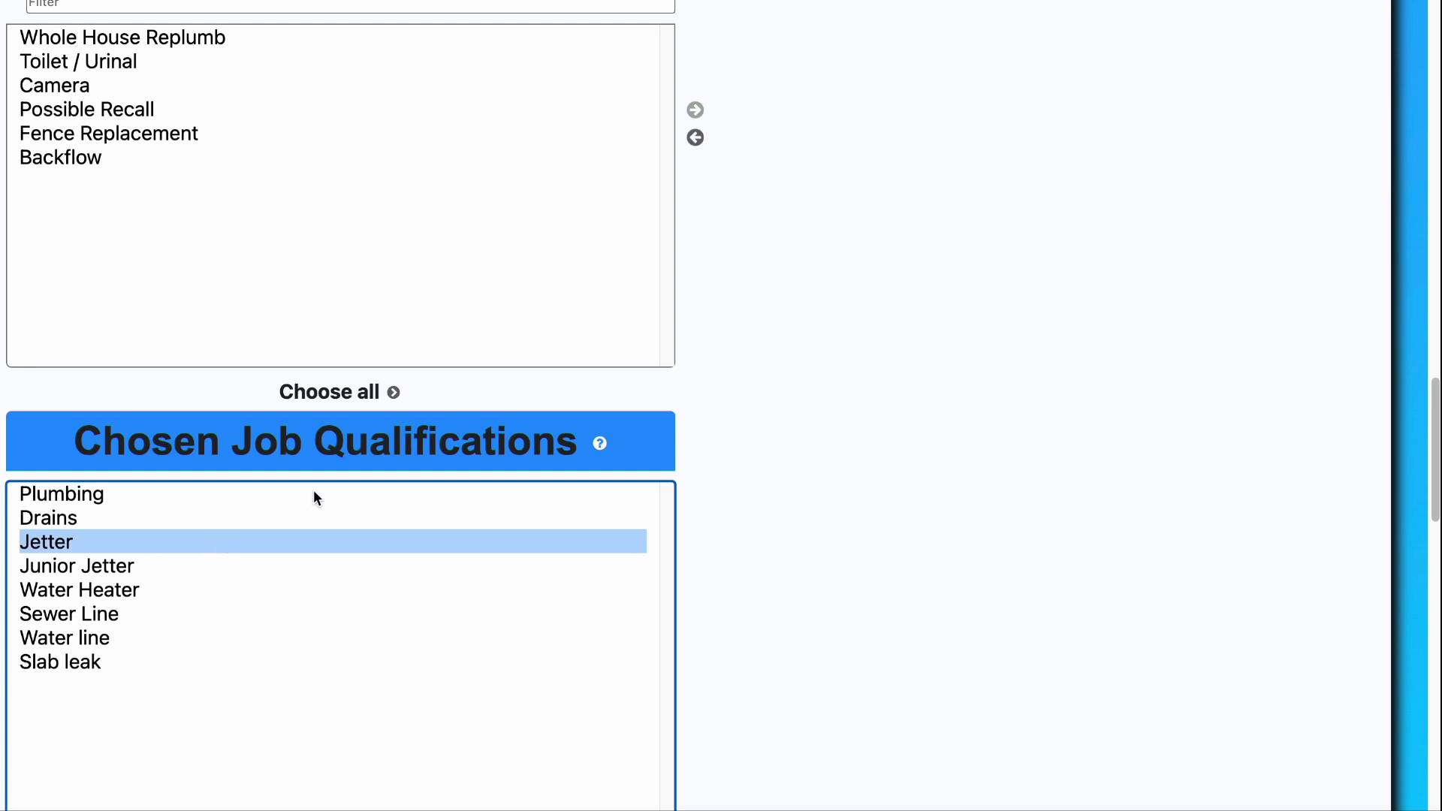
{"action": "left_click", "coordinate": [695, 137]}
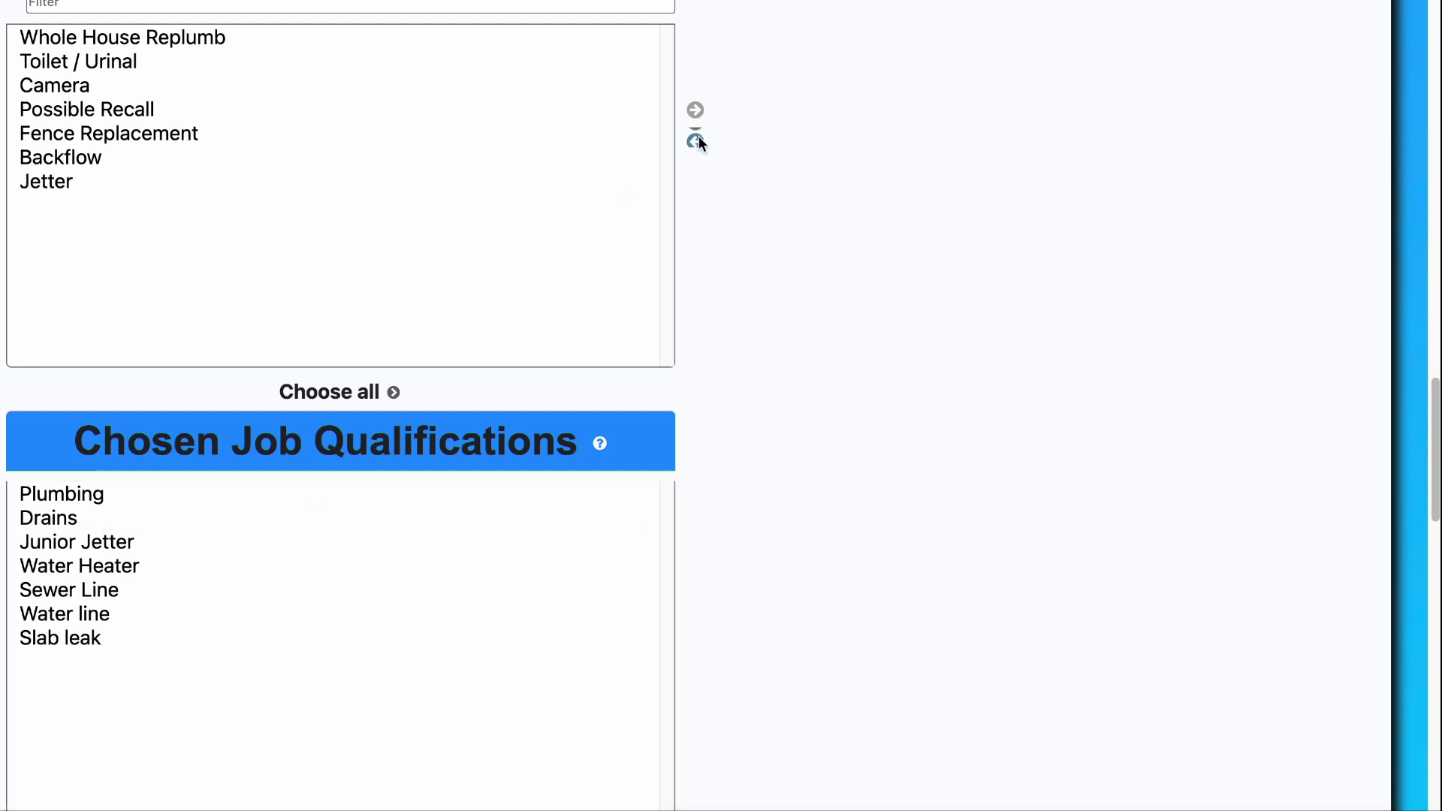
{"action": "scroll", "coordinate": [1128, 362], "scroll_direction": "up", "scroll_amount": 2}
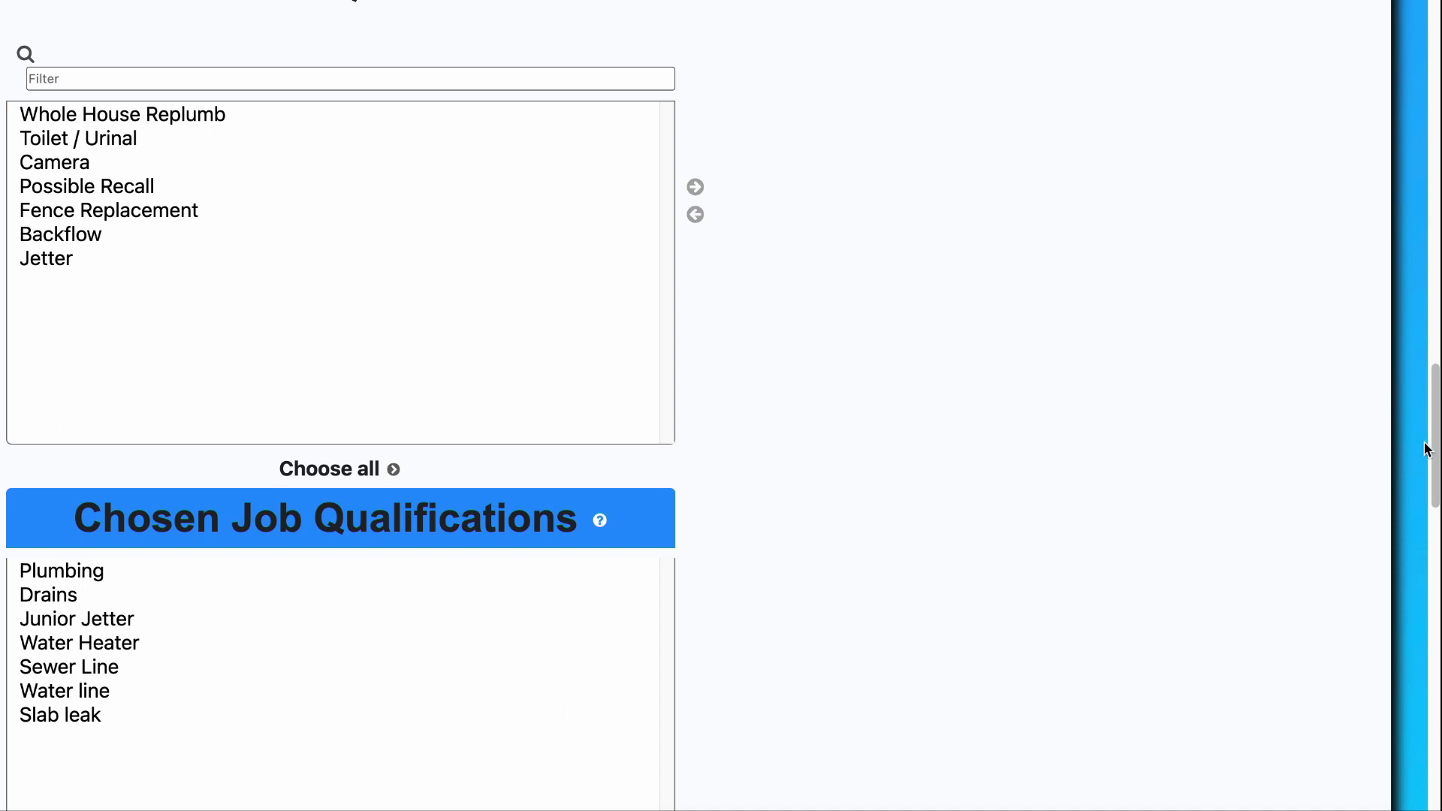
Step: Look further down the technician form, and open the technician schedules from the user settings
{"action": "left_click_drag", "start_coordinate": [1434, 445], "coordinate": [1399, 580]}
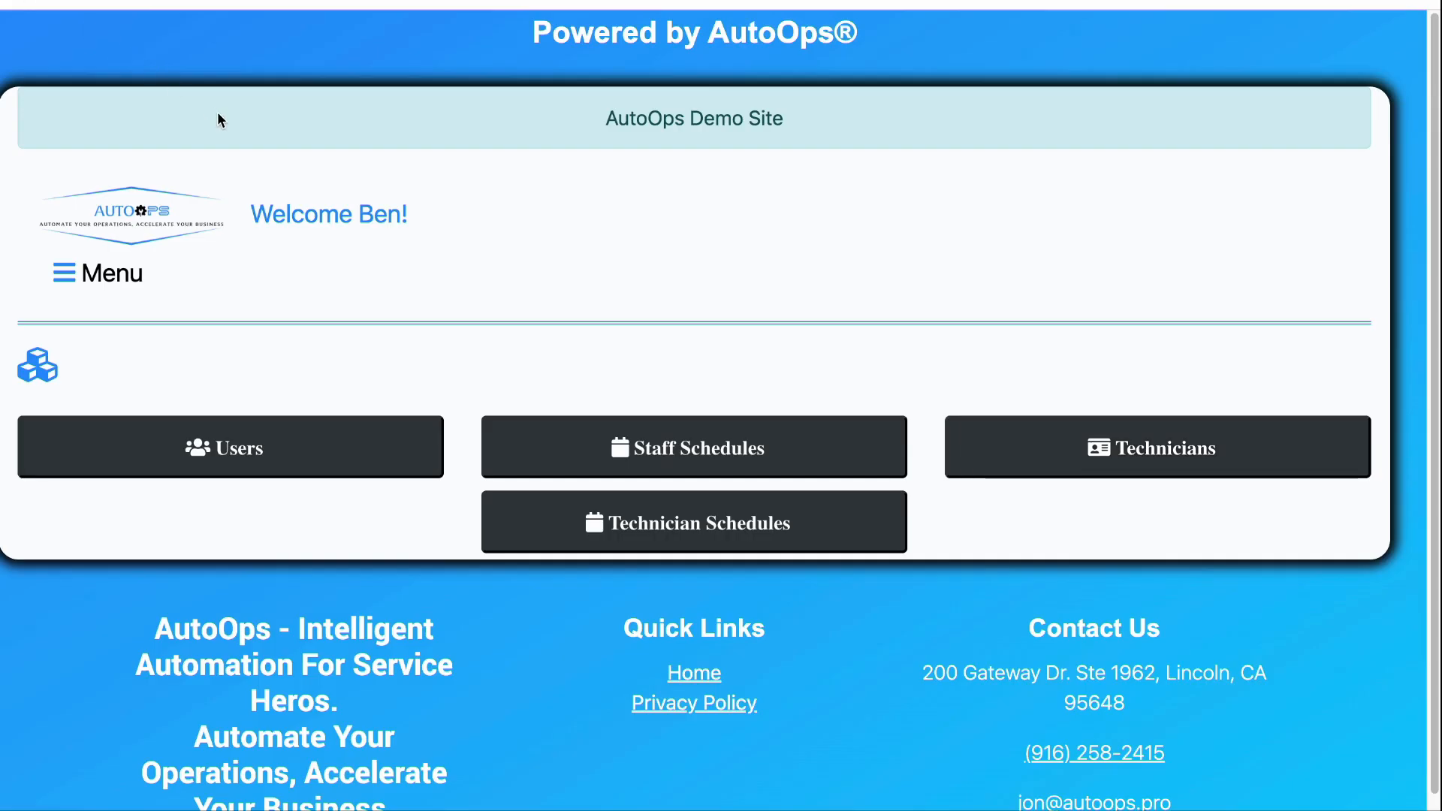
{"action": "left_click", "coordinate": [524, 517]}
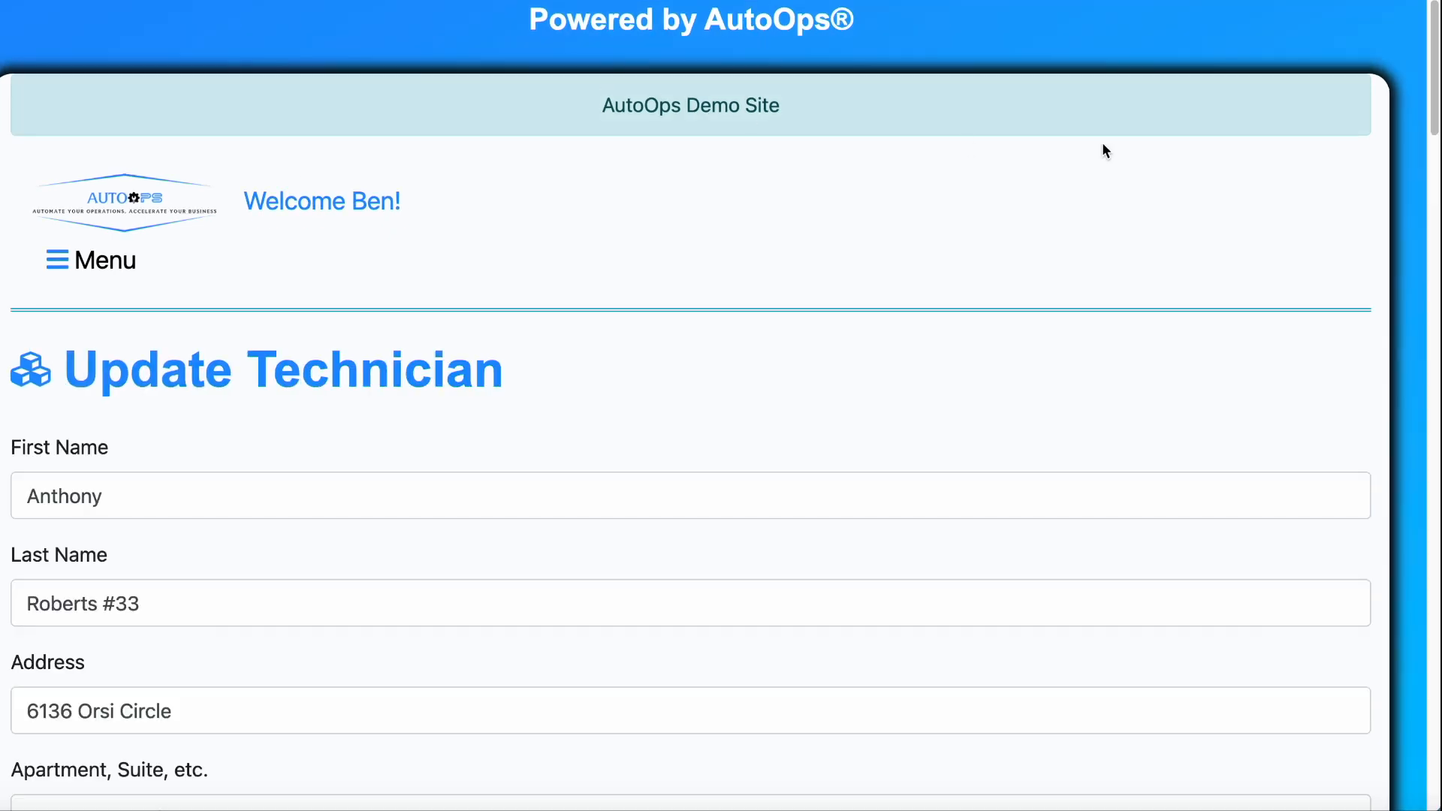
Step: Examine the technician's scheduled-hours restriction, purchase order, invoice, HIC and payment permissions, and hourly schedule setting on the update form
{"action": "left_click_drag", "start_coordinate": [1433, 103], "coordinate": [1428, 621]}
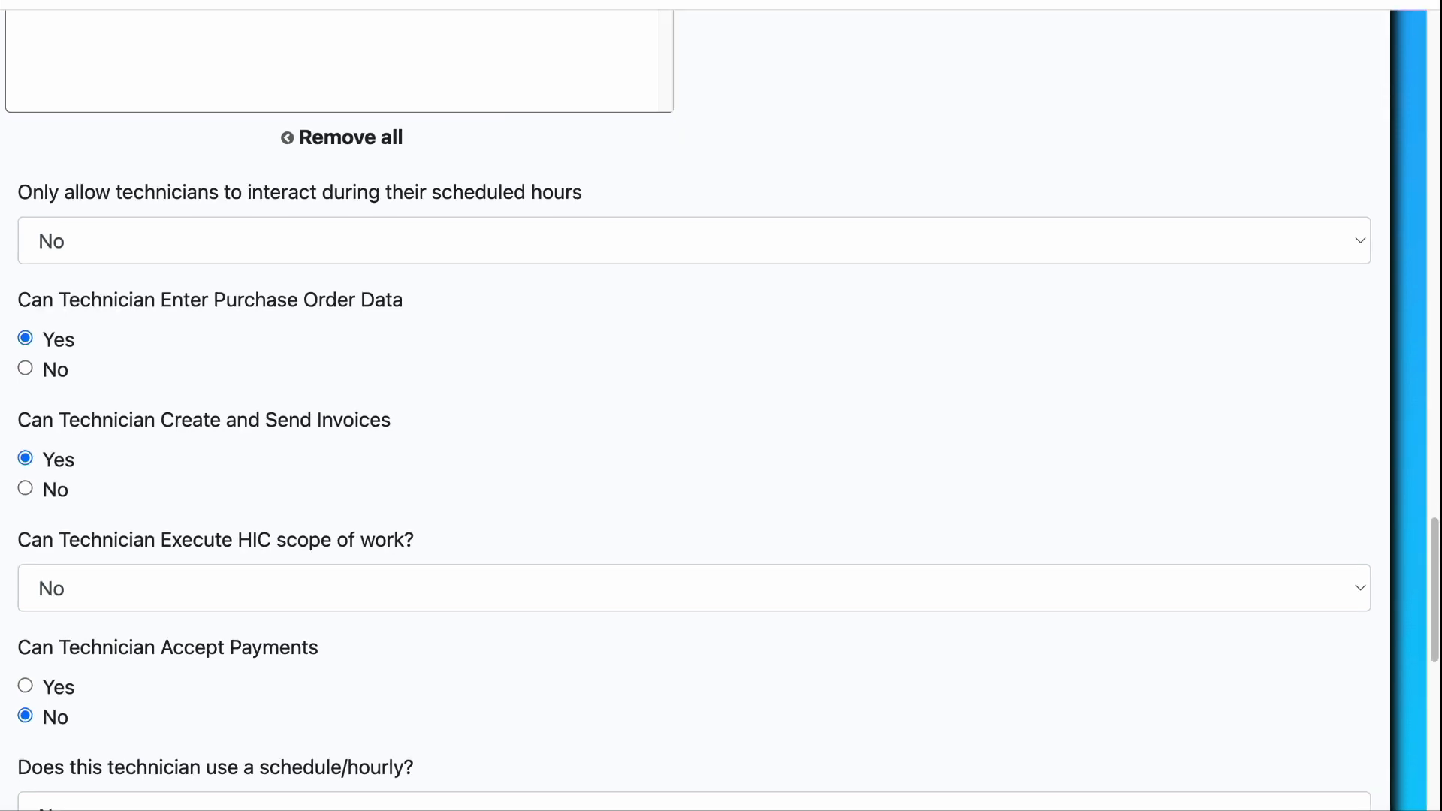
{"action": "scroll", "coordinate": [298, 345], "scroll_direction": "down", "scroll_amount": 5}
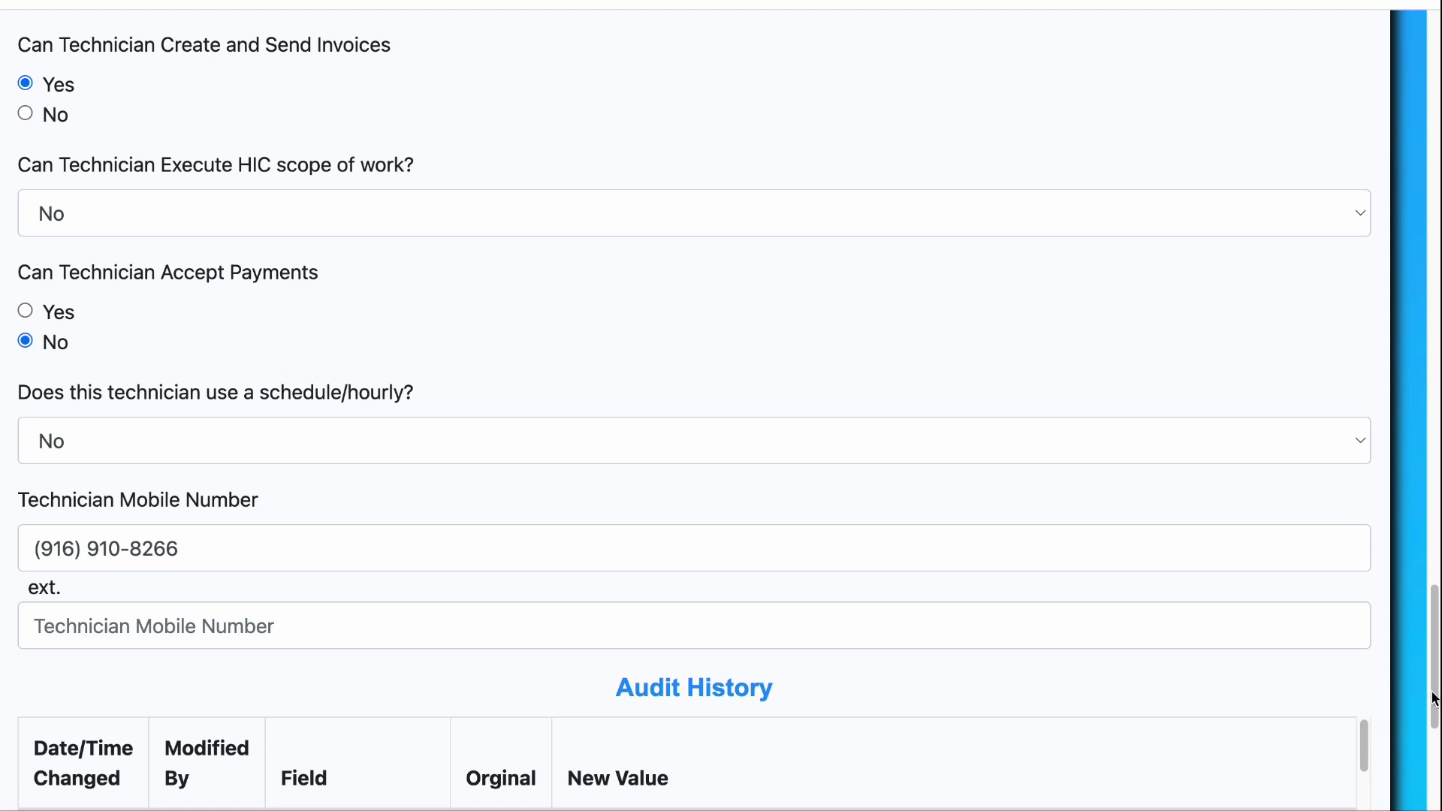
{"action": "left_click_drag", "start_coordinate": [1434, 698], "coordinate": [1434, 648]}
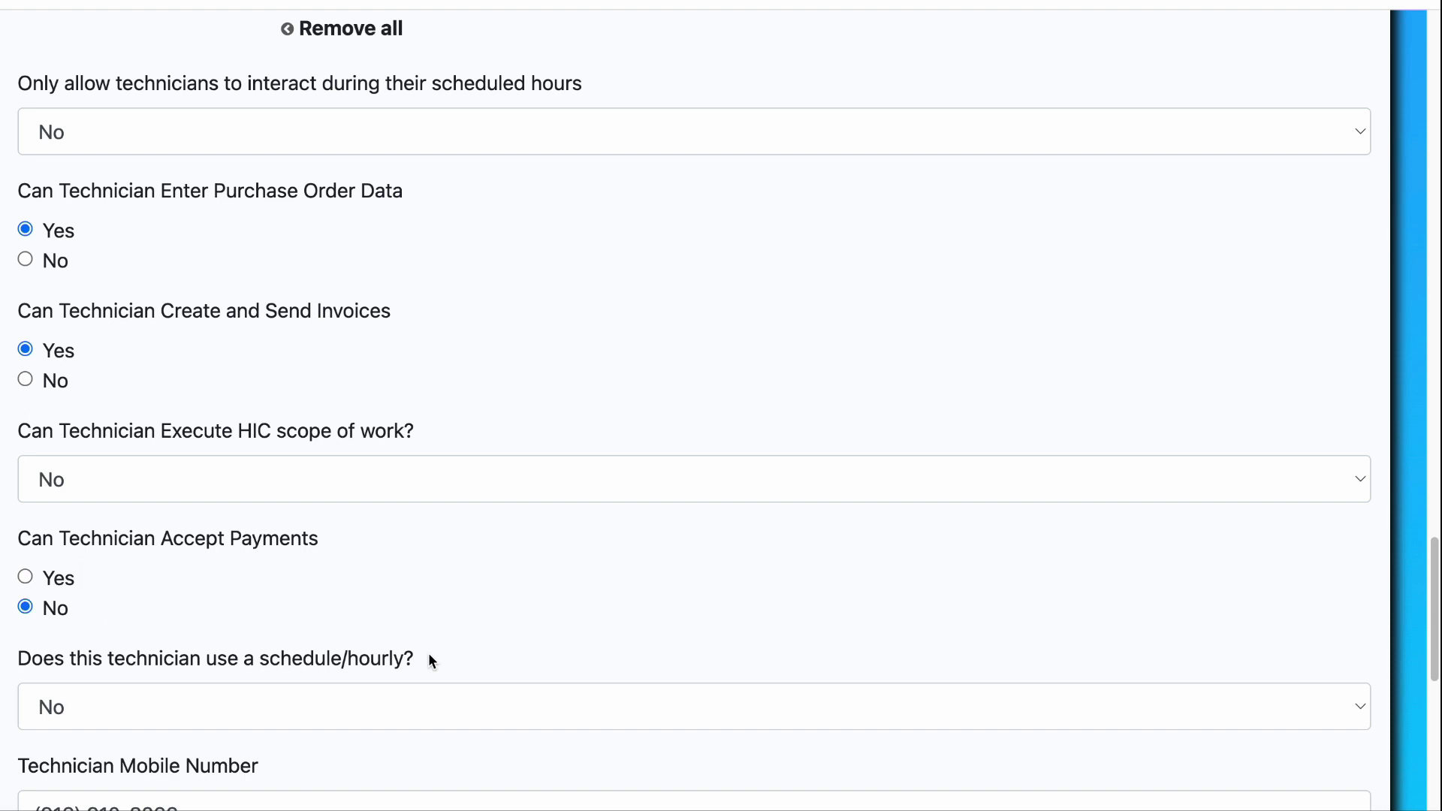
{"action": "left_click_drag", "start_coordinate": [1436, 632], "coordinate": [1424, 727]}
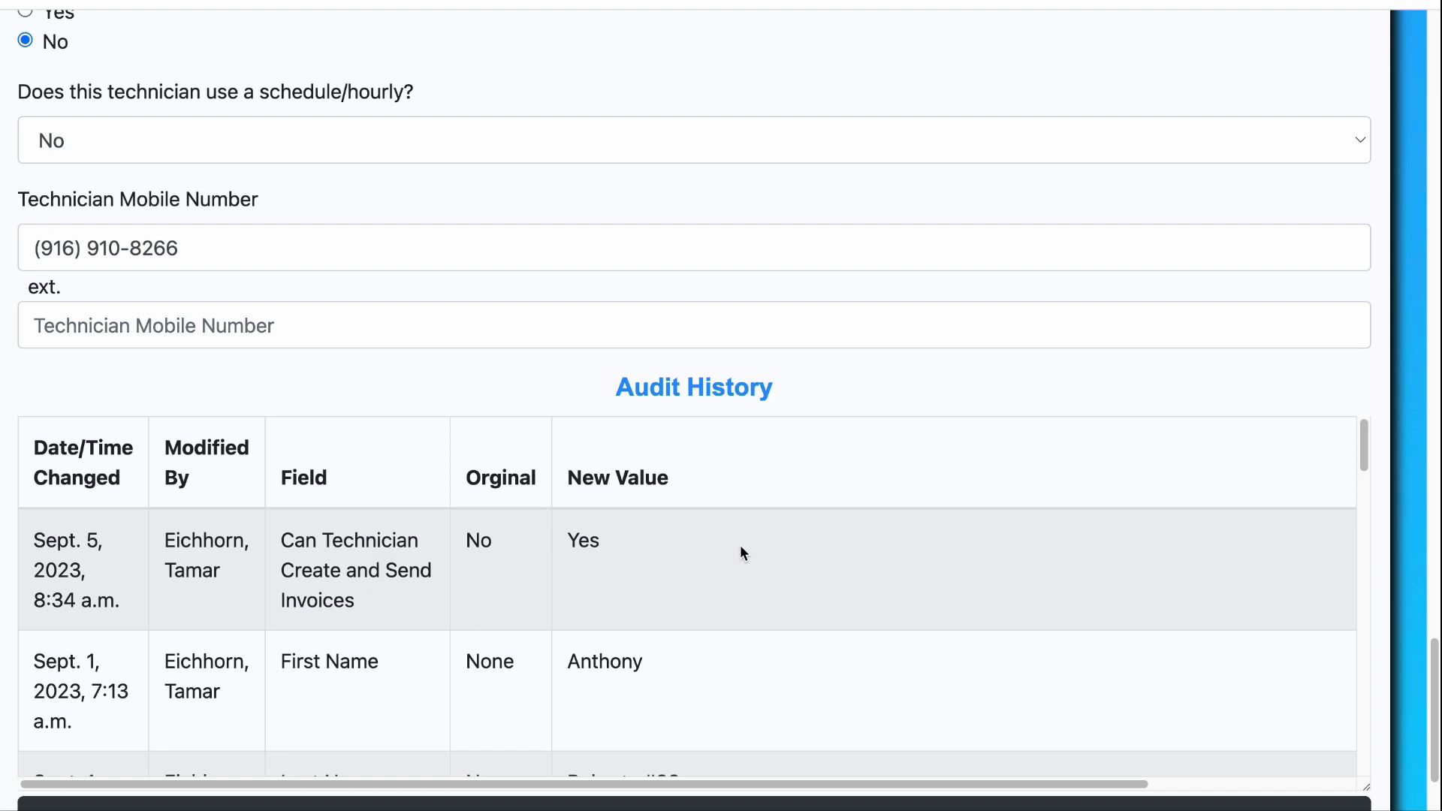
Step: Review the audit history of the technician's record and save the form
{"action": "scroll", "coordinate": [741, 554], "scroll_direction": "down", "scroll_amount": 5}
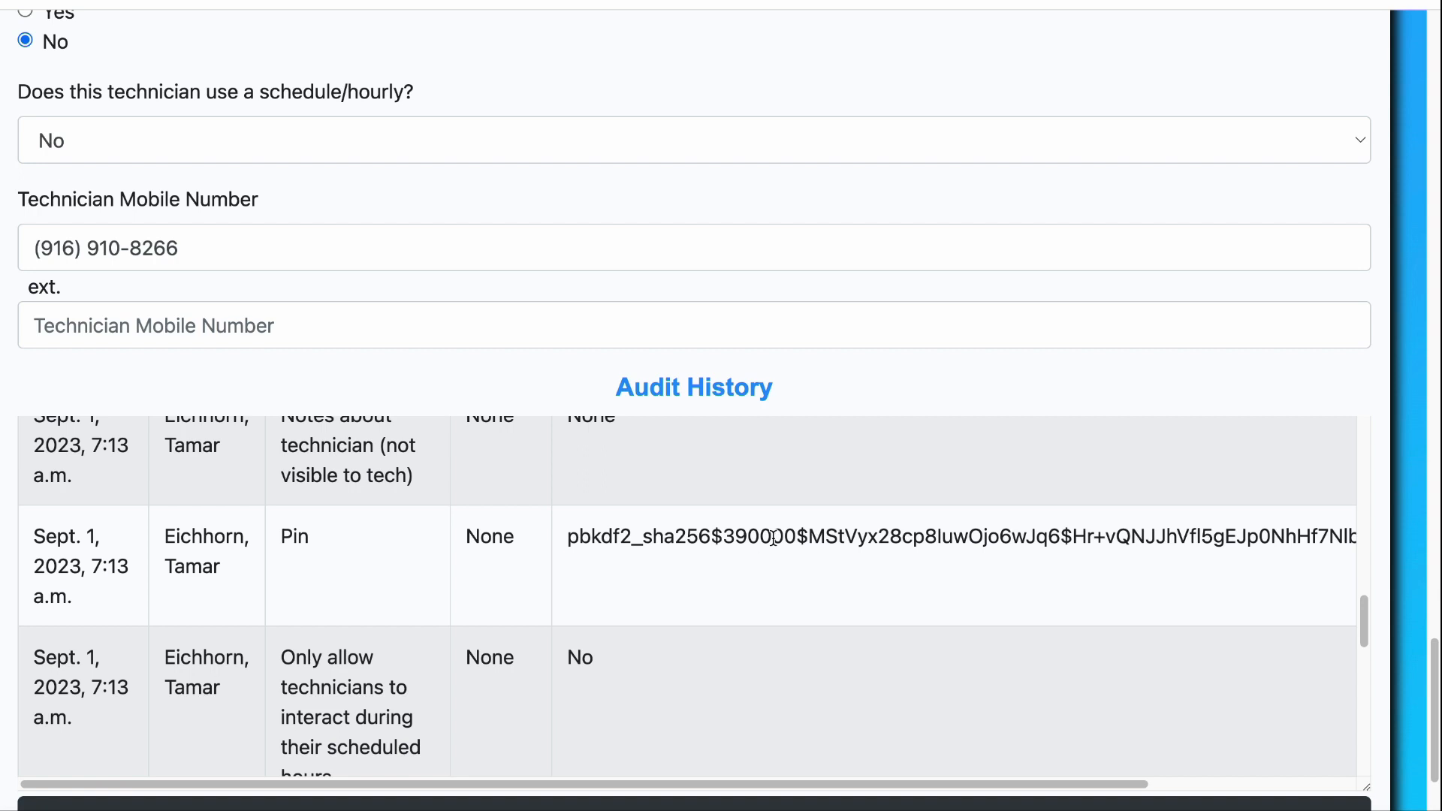
{"action": "scroll", "coordinate": [774, 538], "scroll_direction": "up", "scroll_amount": 5}
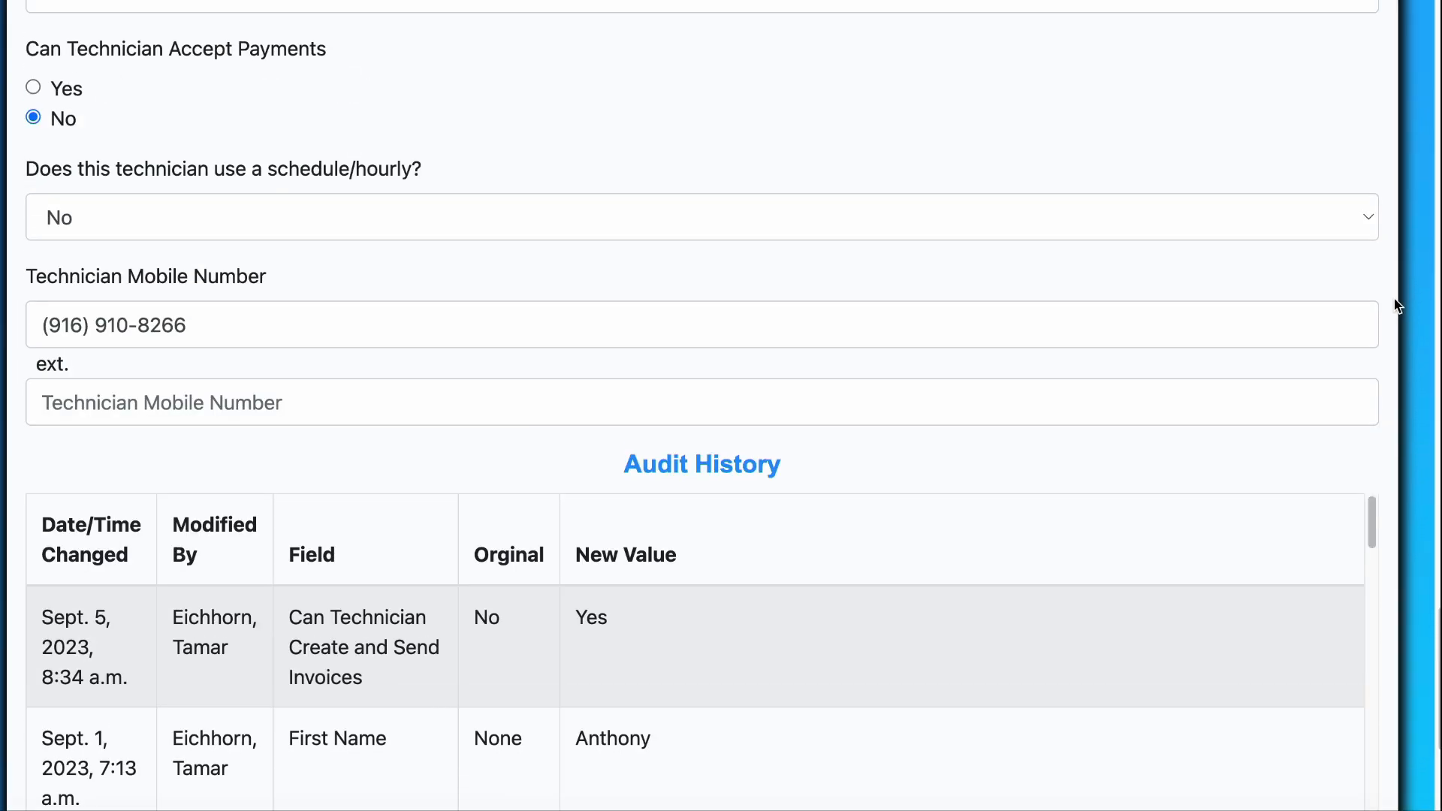
{"action": "scroll", "coordinate": [1288, 386], "scroll_direction": "down", "scroll_amount": 3}
{"action": "scroll", "coordinate": [1259, 458], "scroll_direction": "down", "scroll_amount": 4}
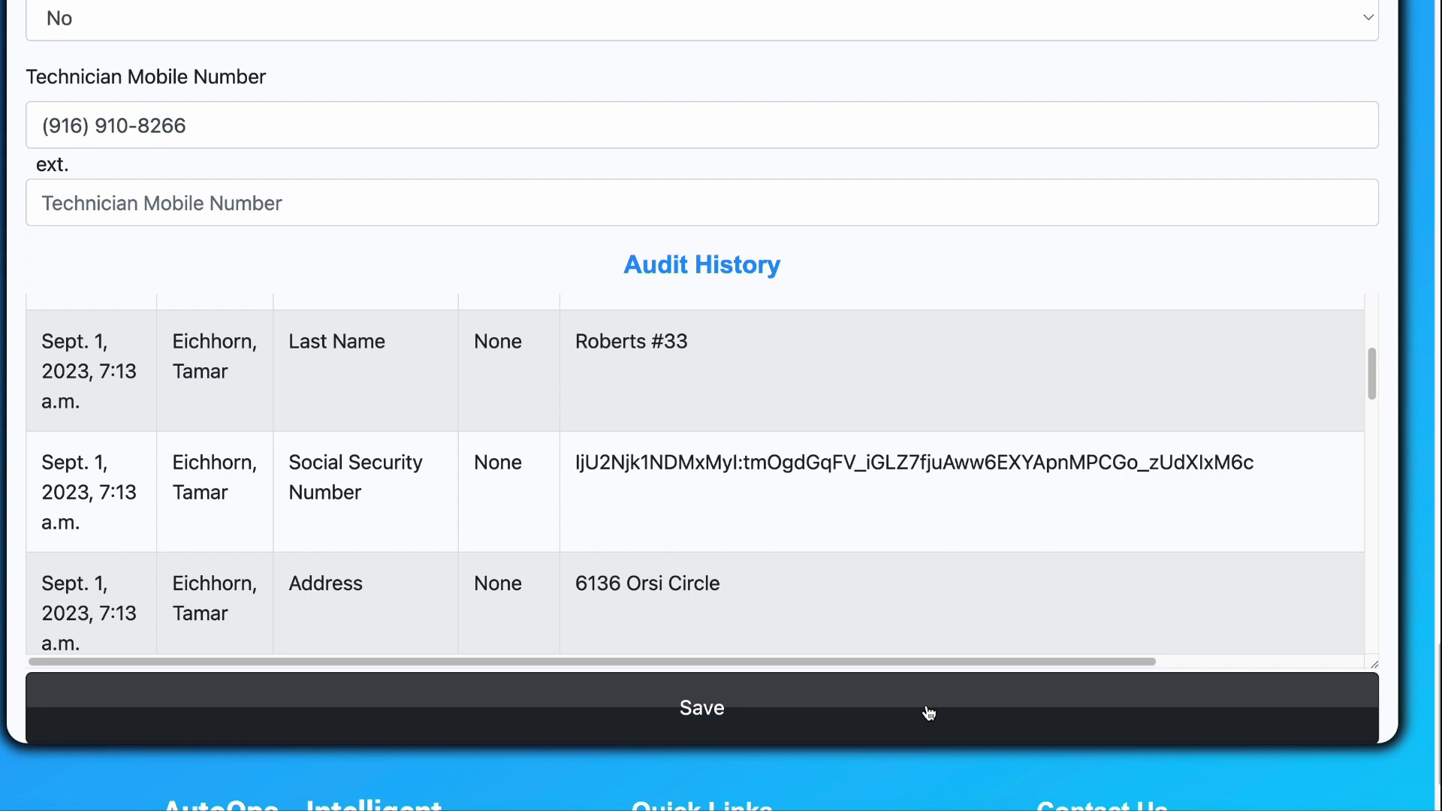
{"action": "left_click", "coordinate": [929, 712]}
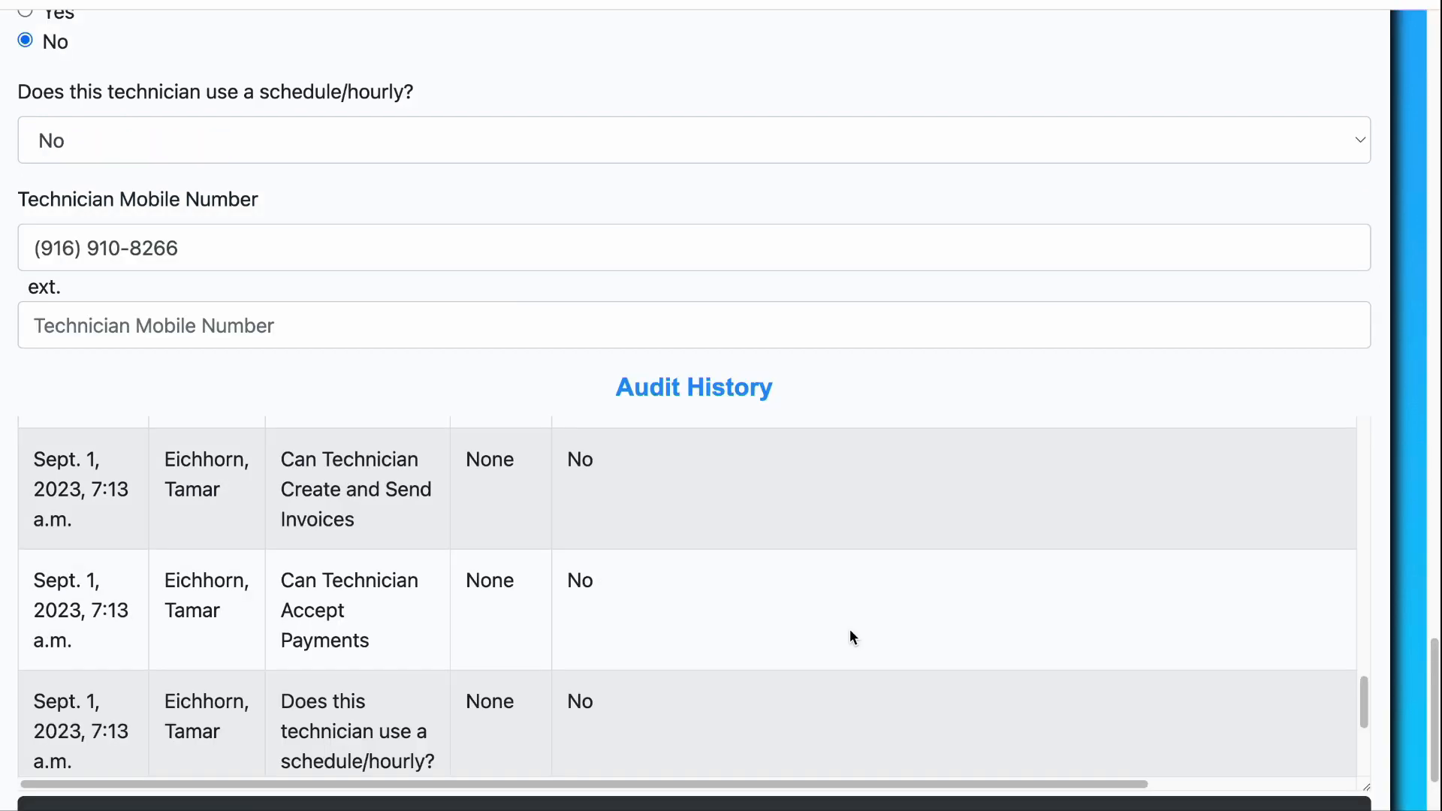